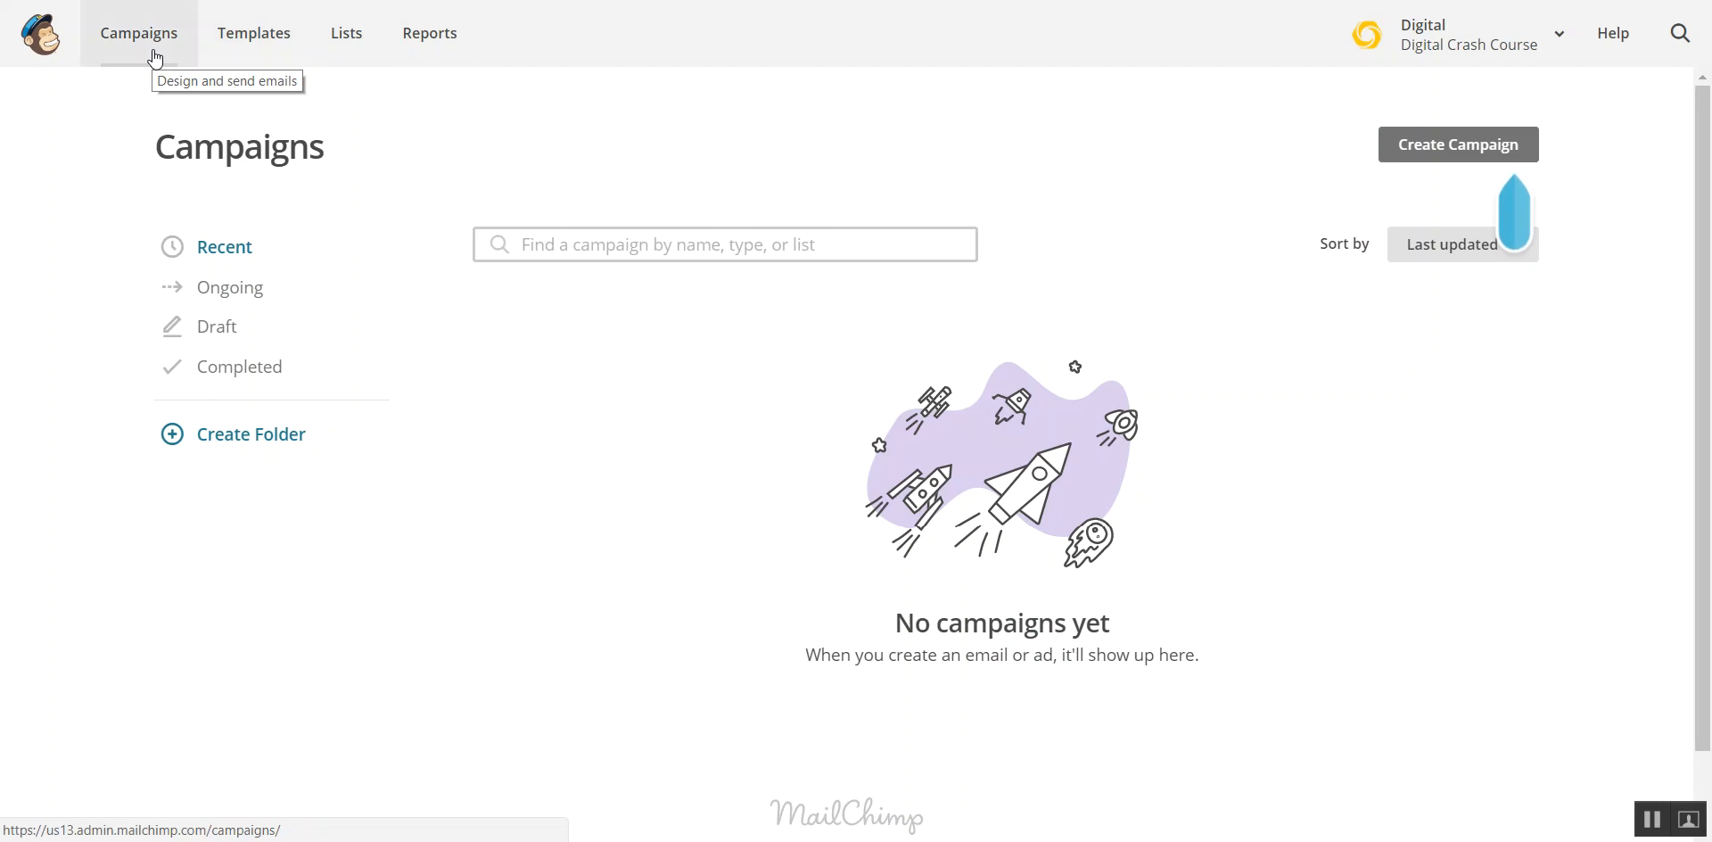
Open the contact import for the General Information List
click(358, 45)
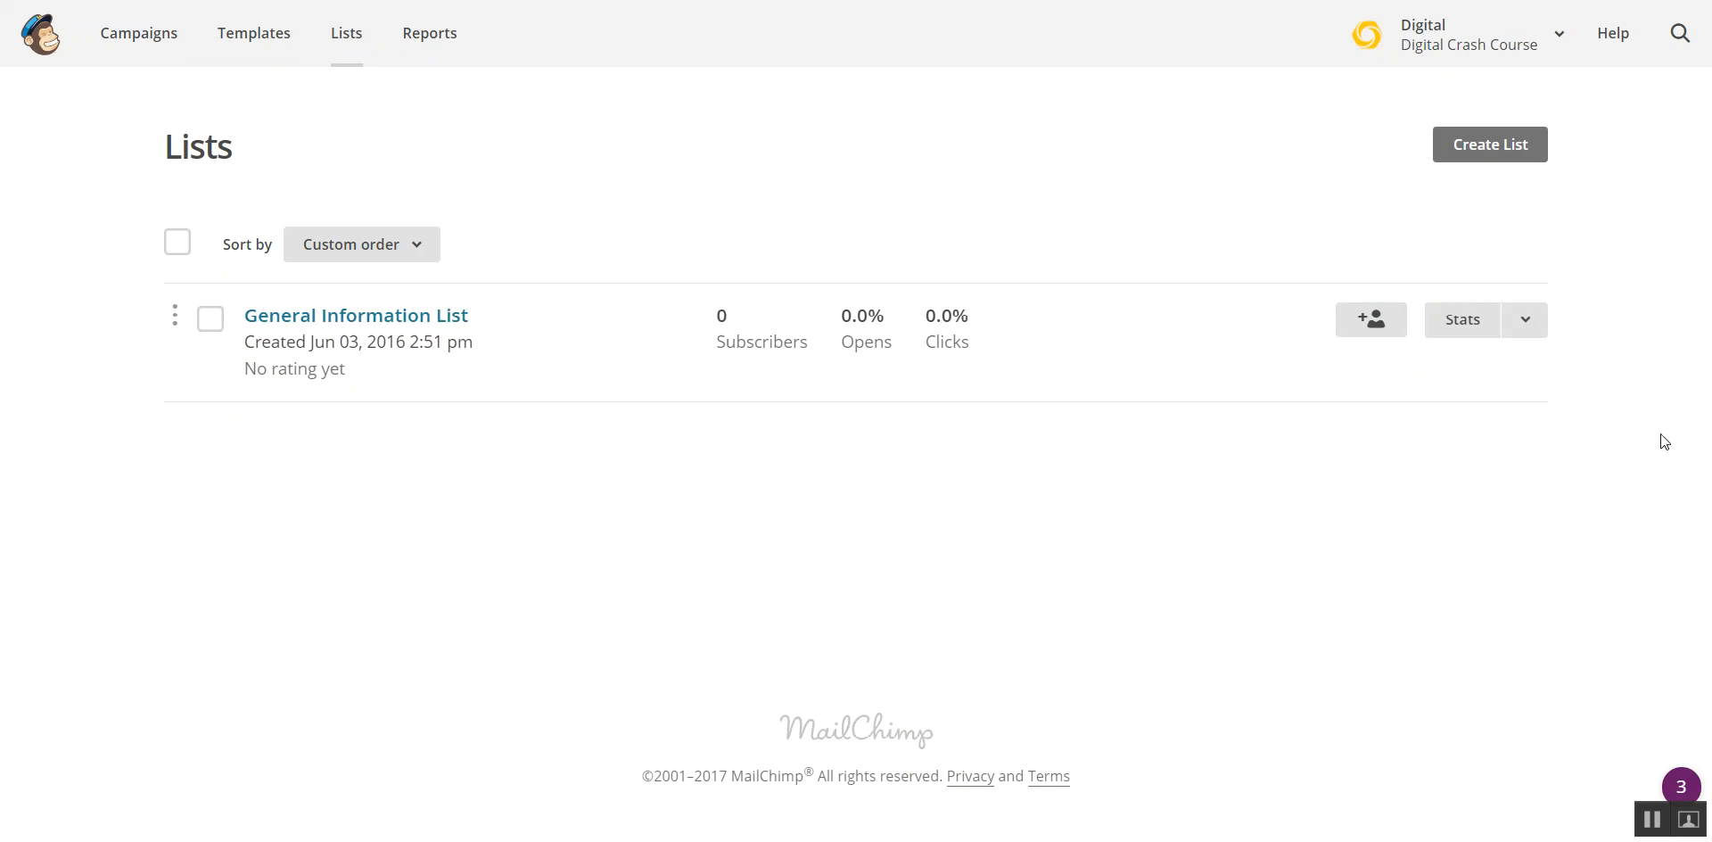
click(1527, 321)
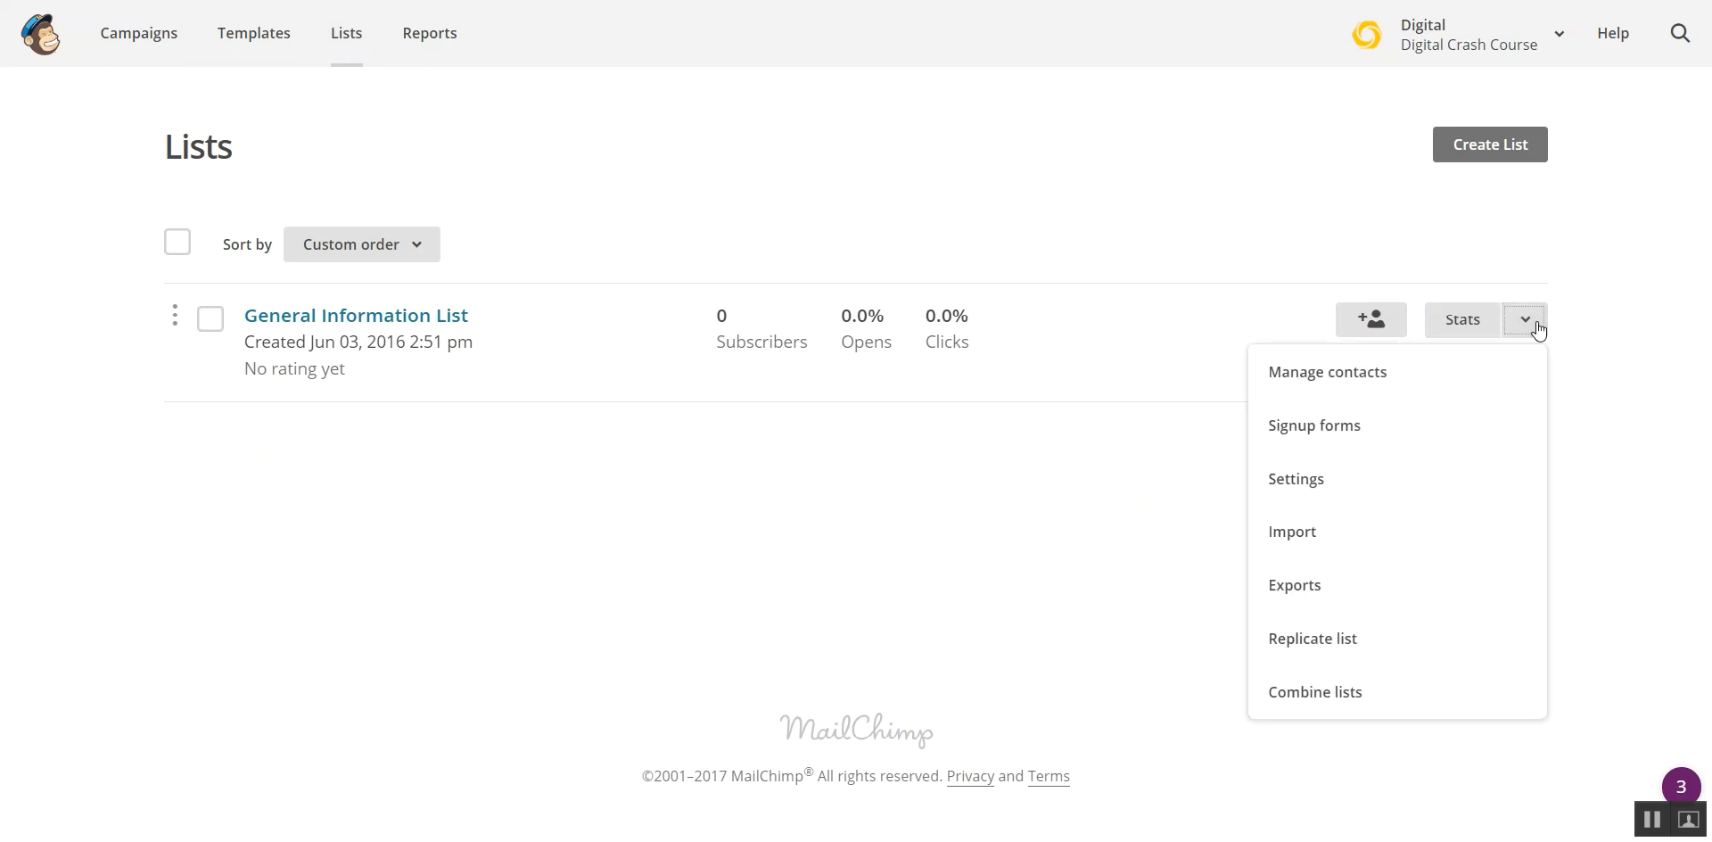
click(1344, 530)
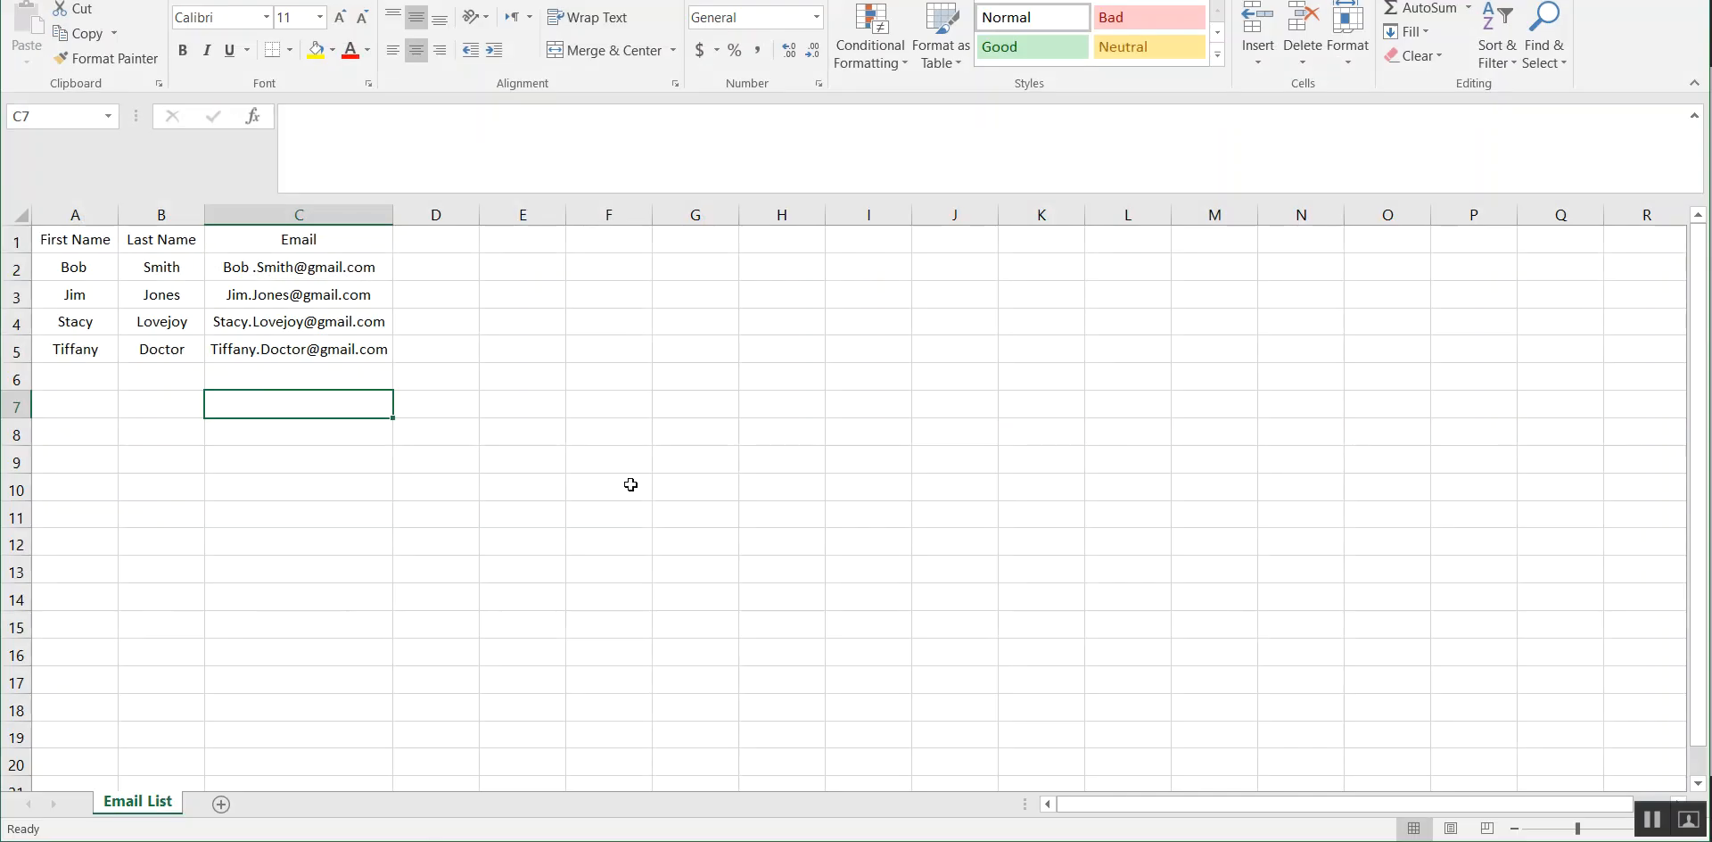
Switch to Excel and save the Email List workbook to the Desktop as CSV (Comma delimited), replacing the existing file and keeping that format
click(630, 484)
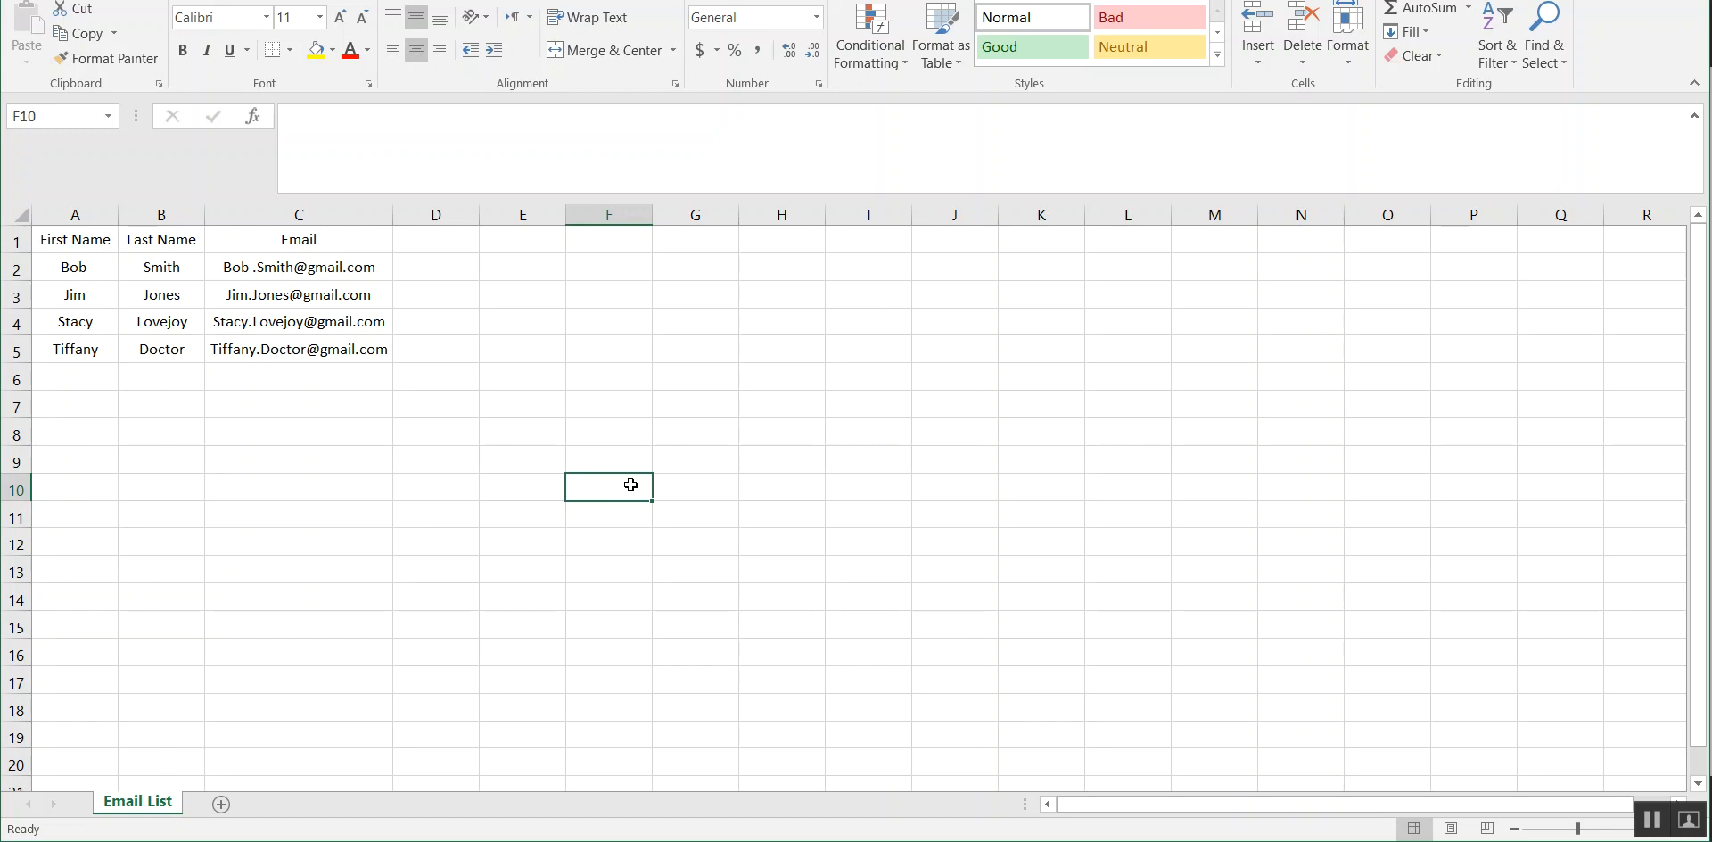
click(28, 1)
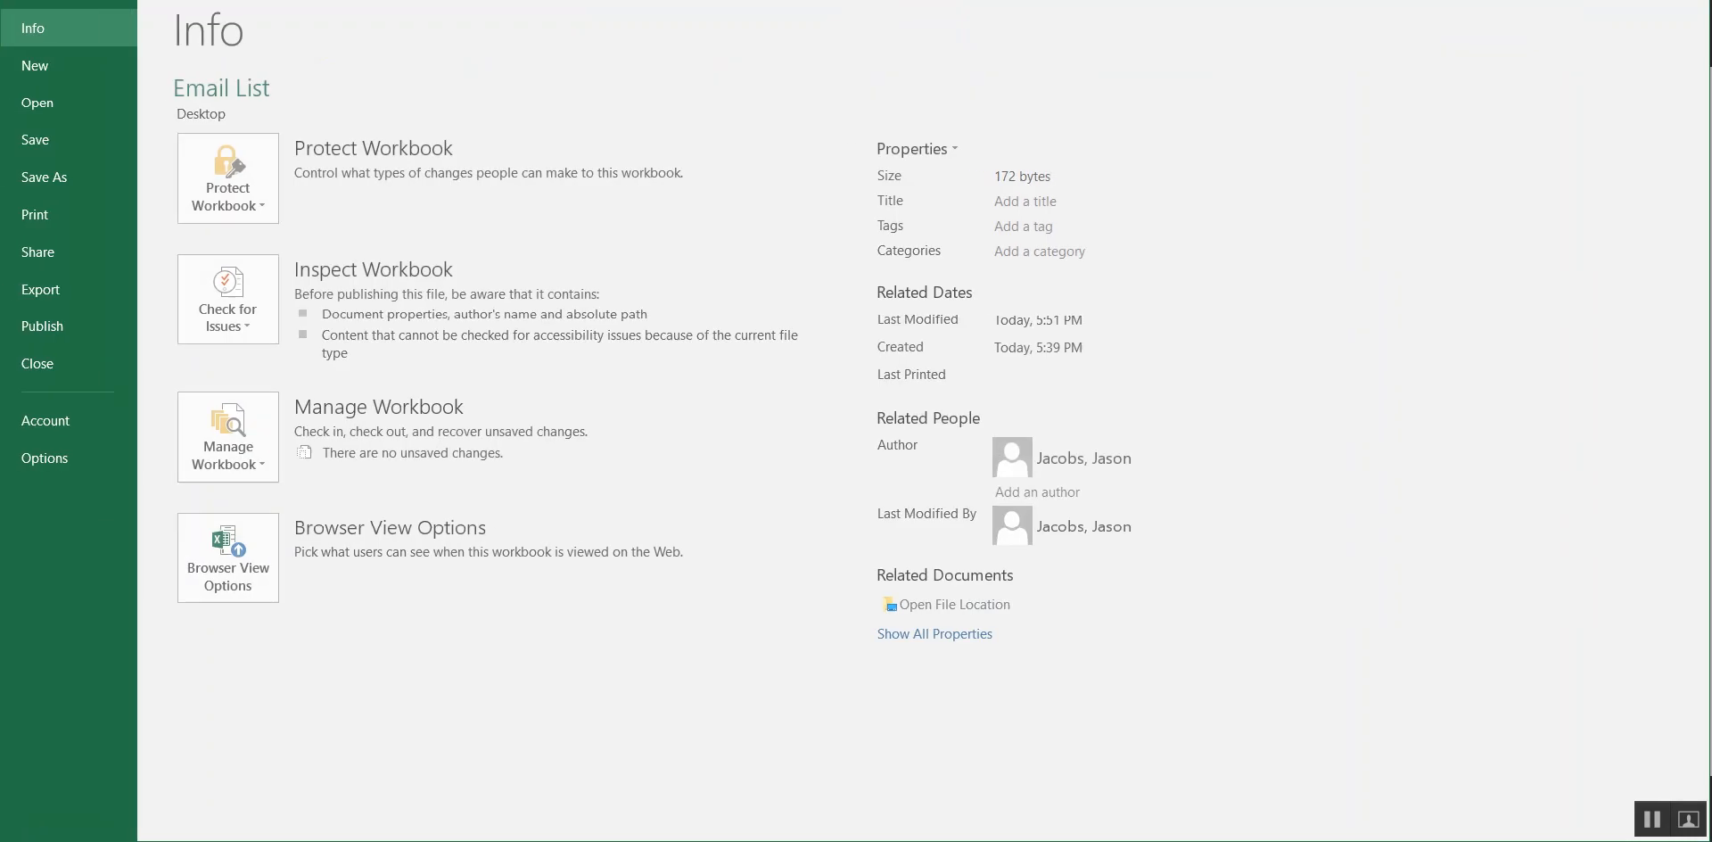
click(55, 189)
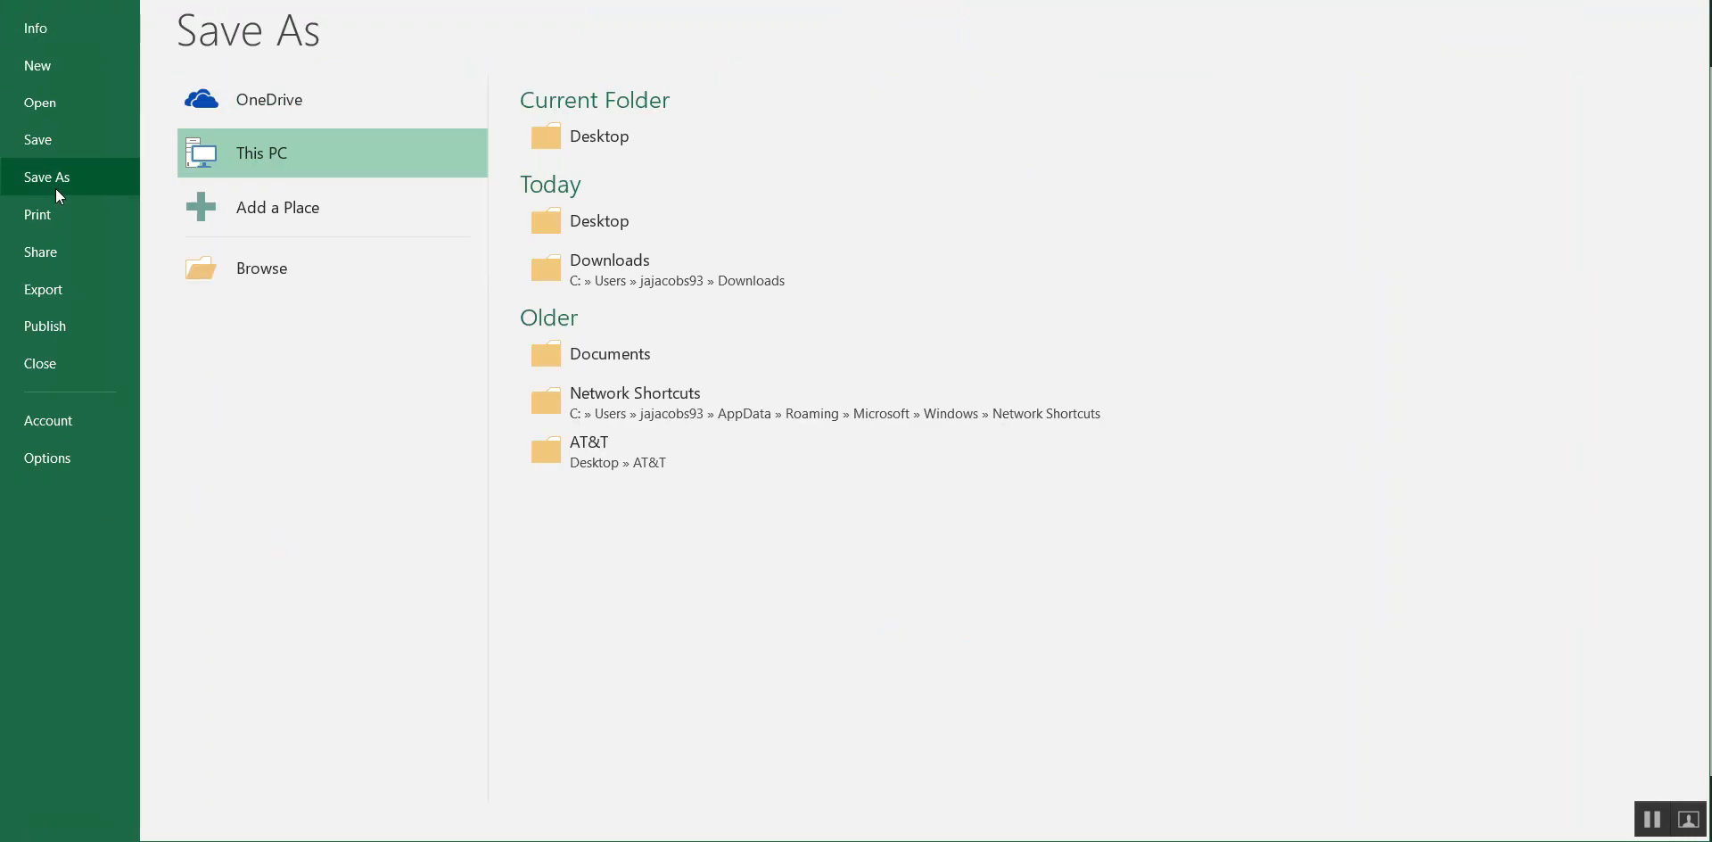
click(661, 223)
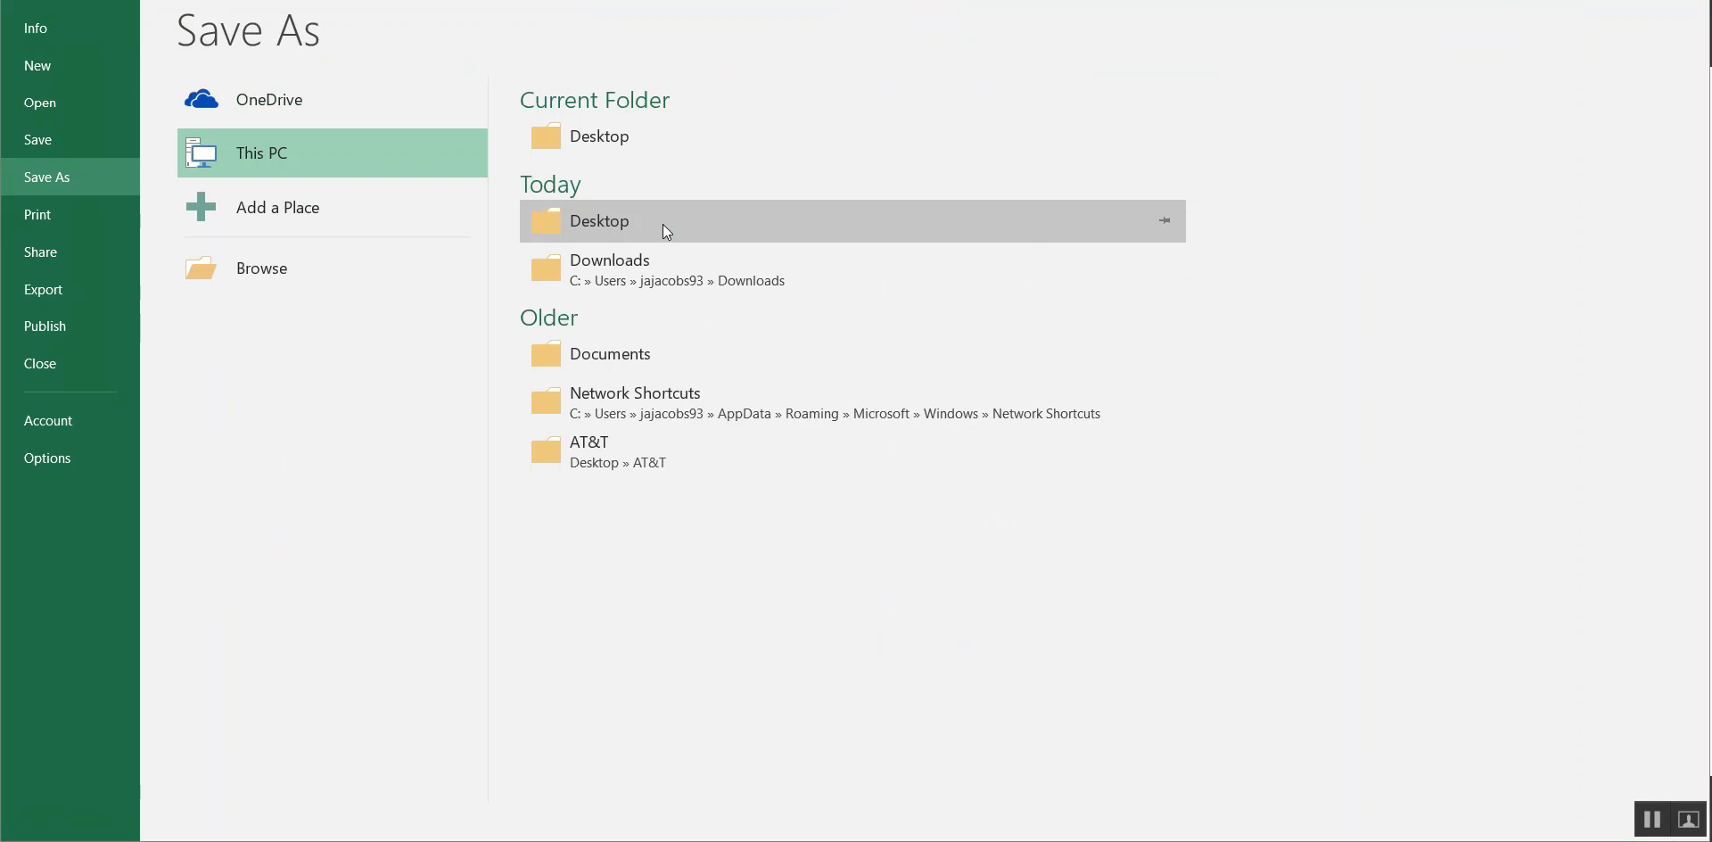
click(250, 307)
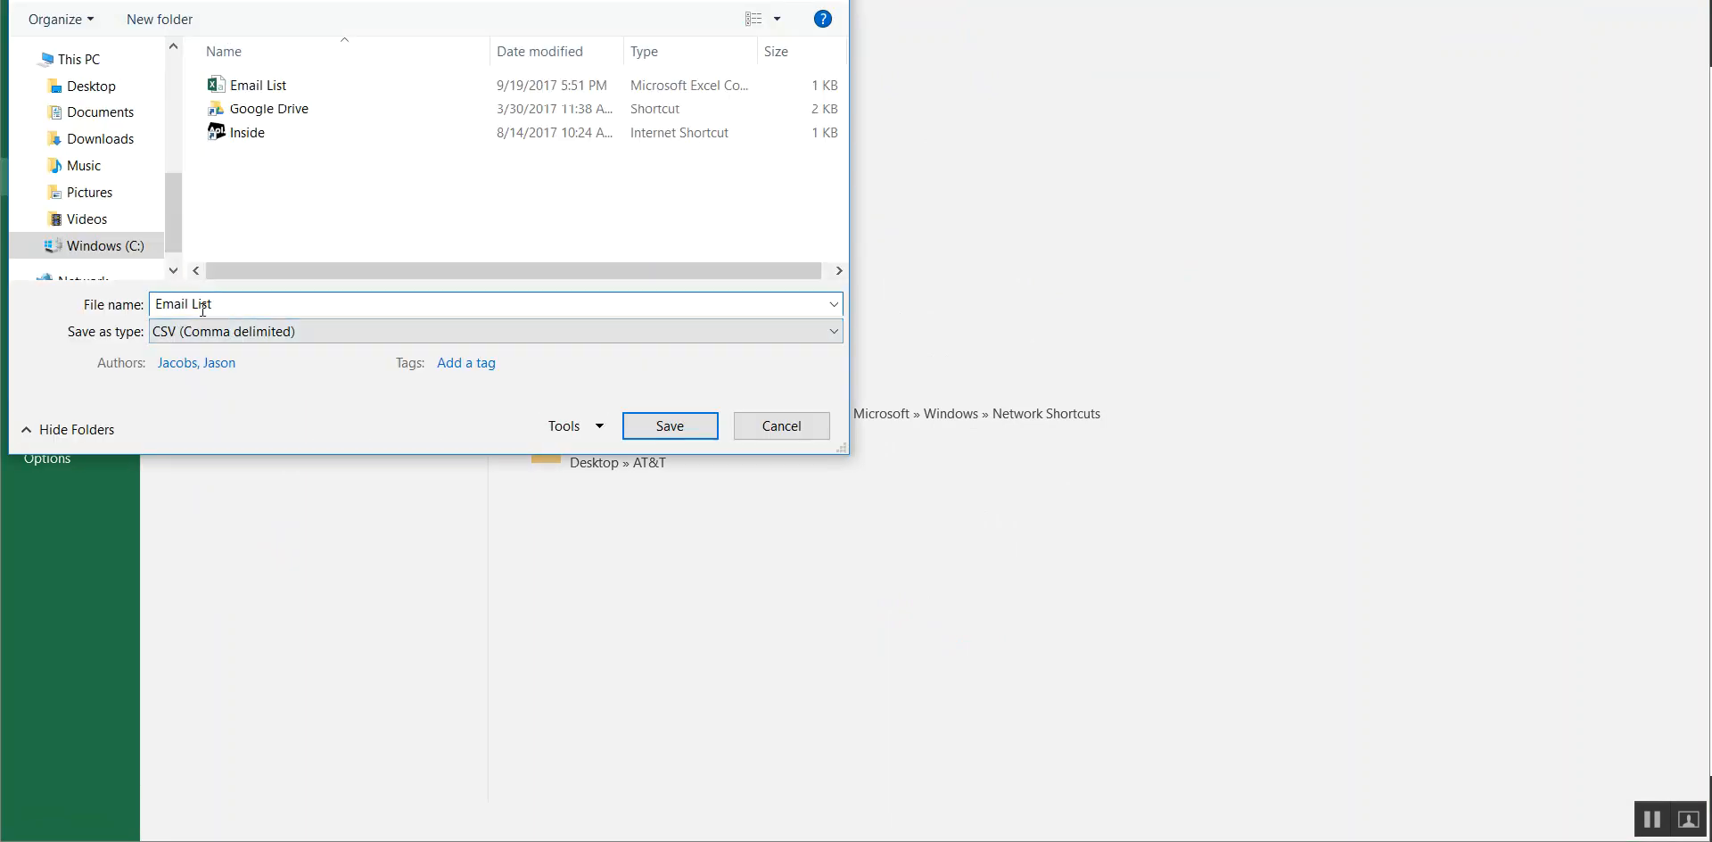
click(238, 331)
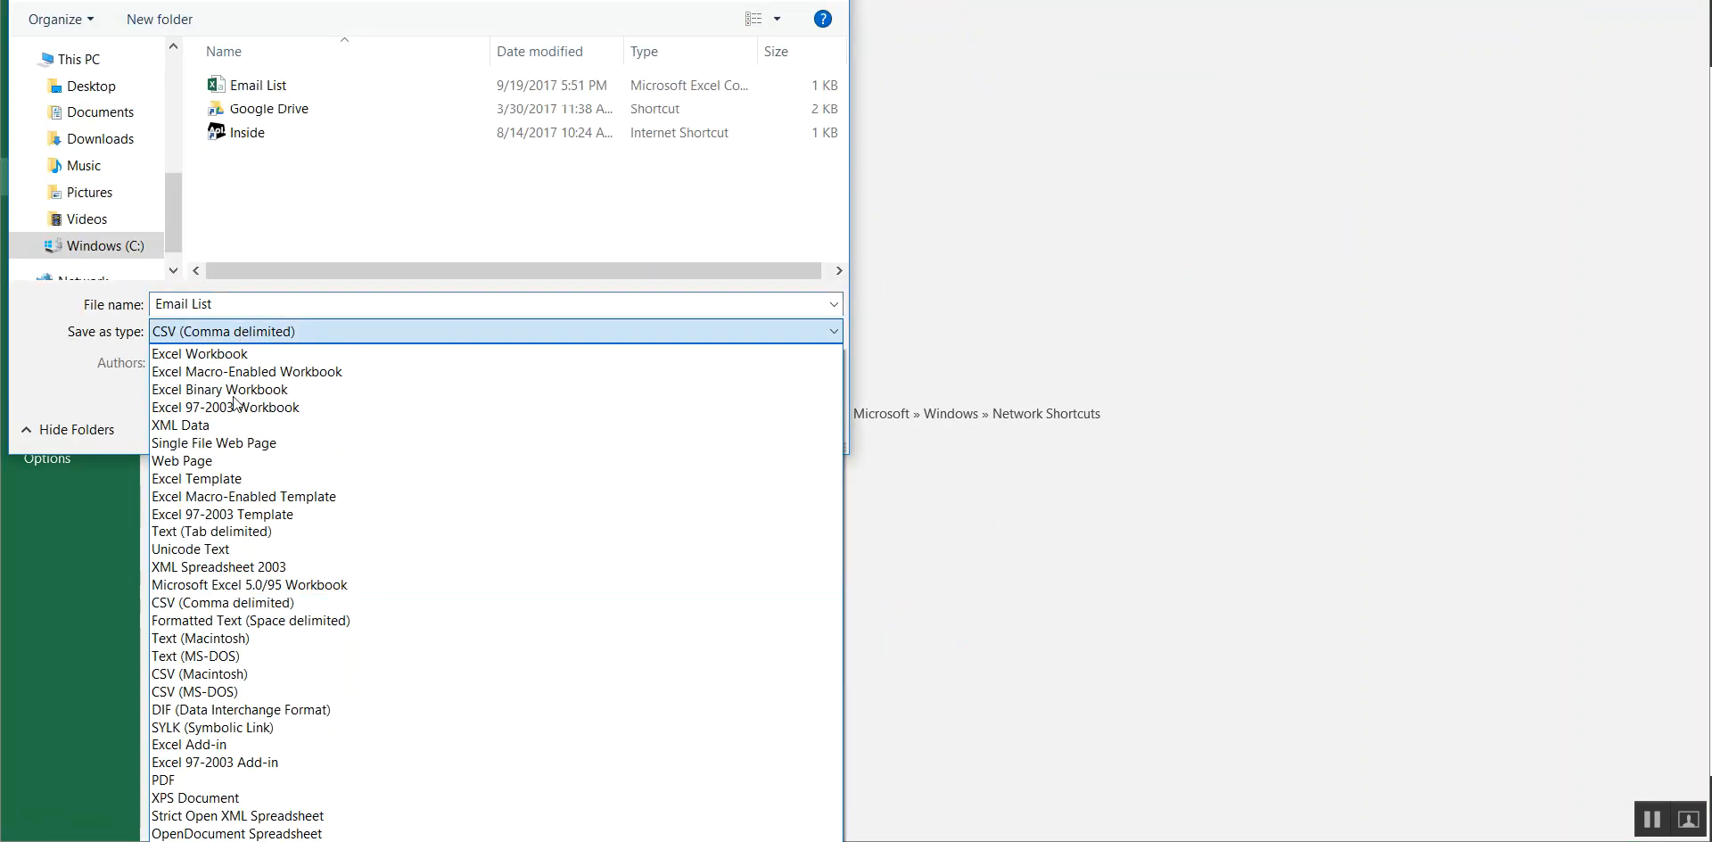
click(218, 602)
click(678, 427)
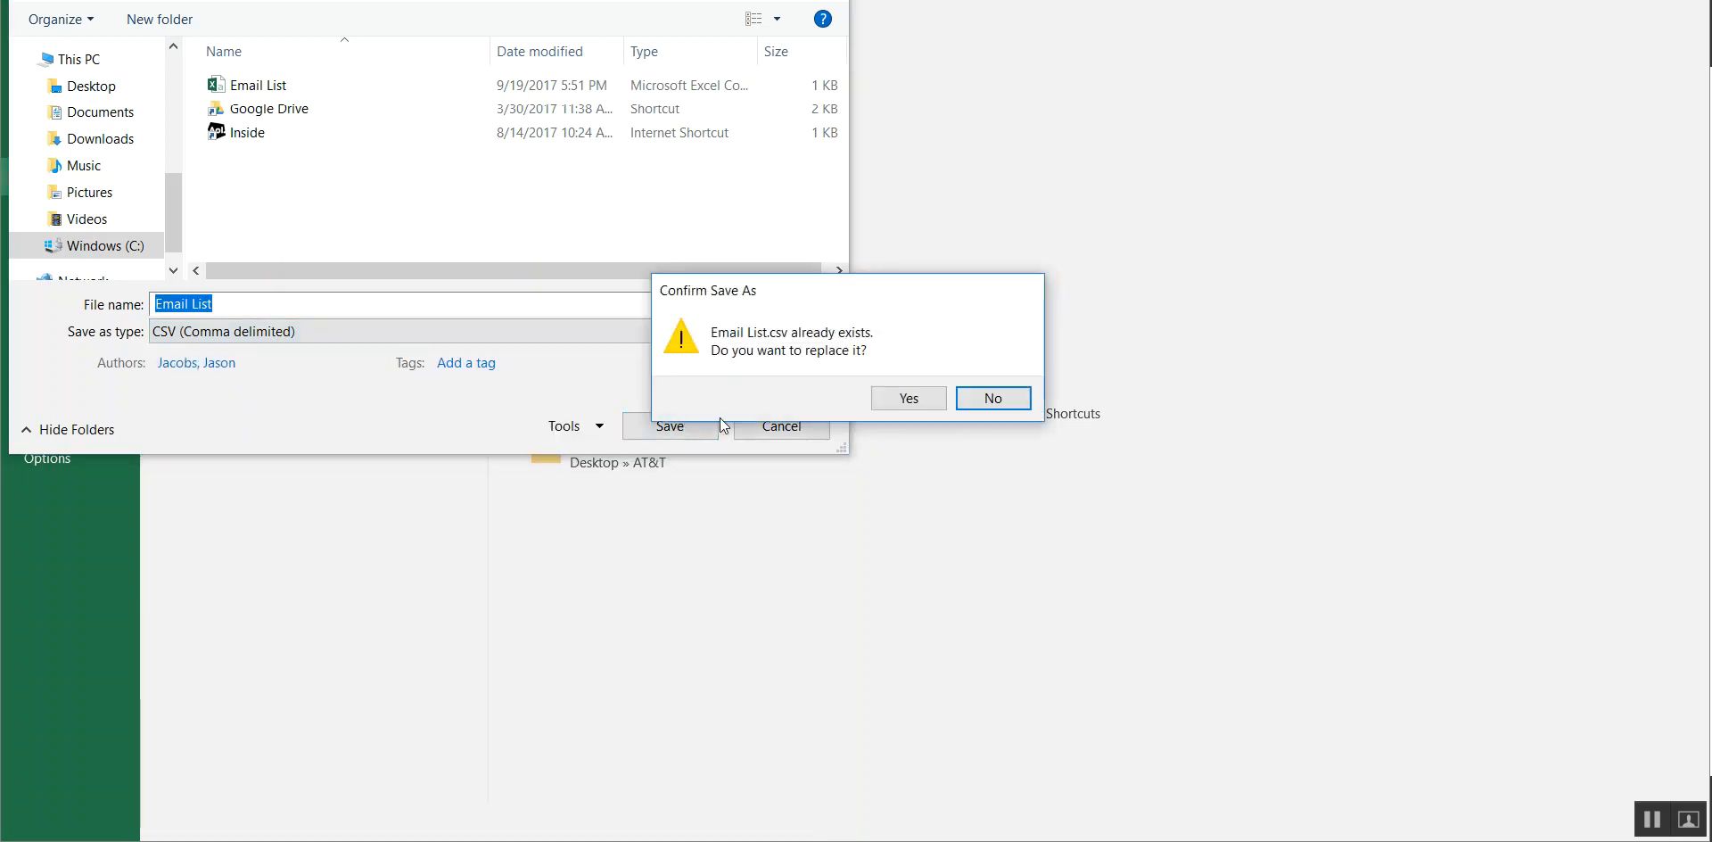
click(906, 405)
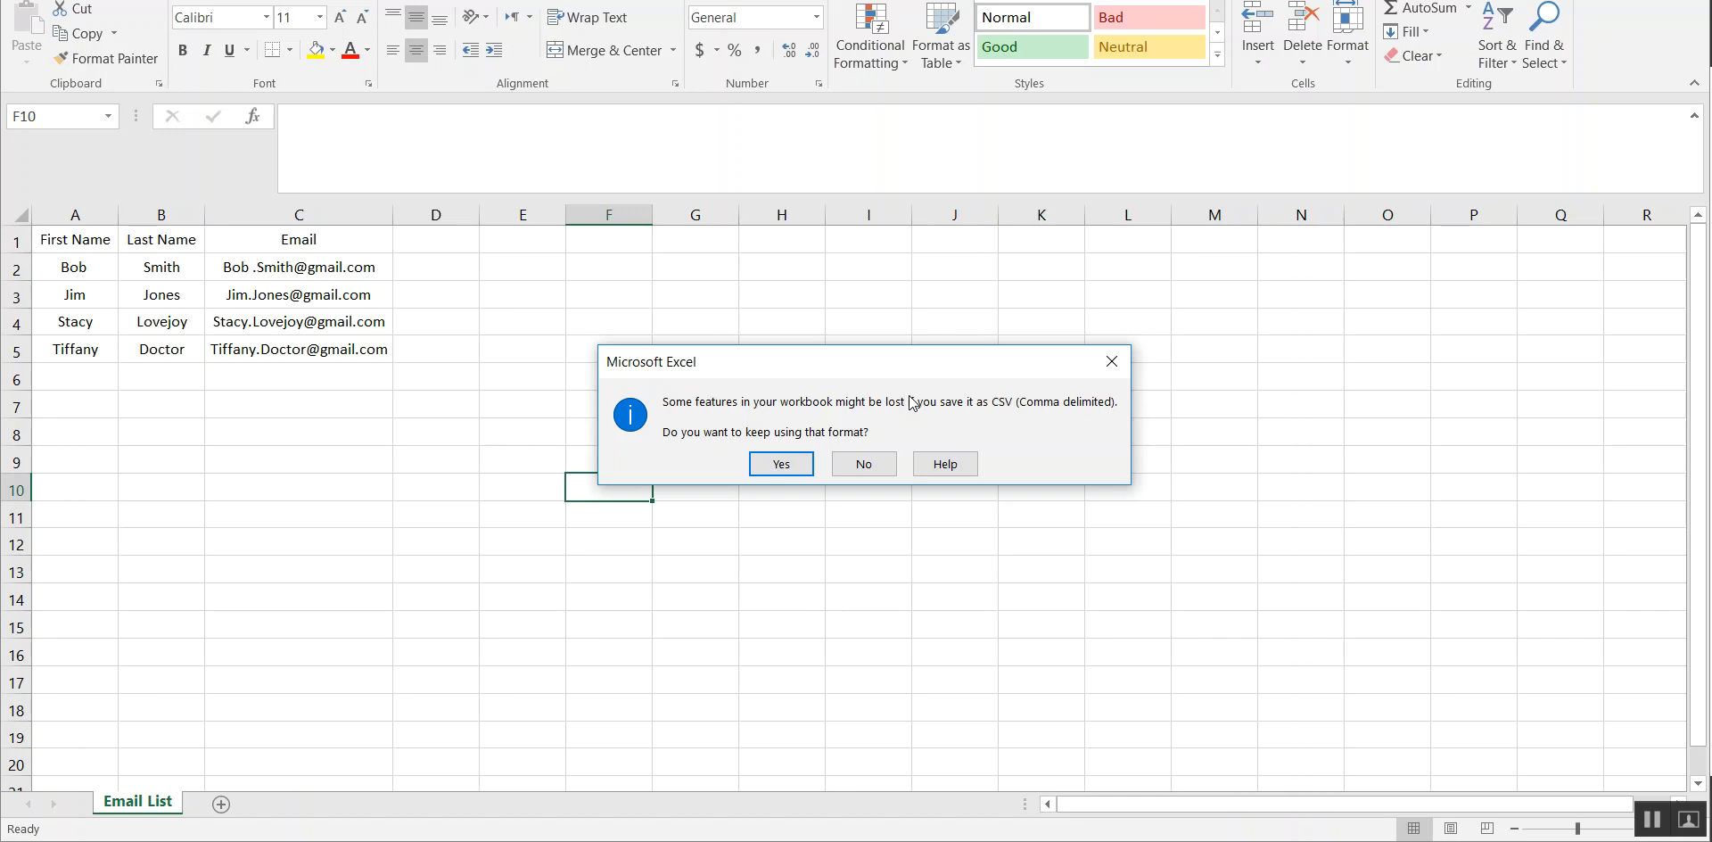
click(776, 468)
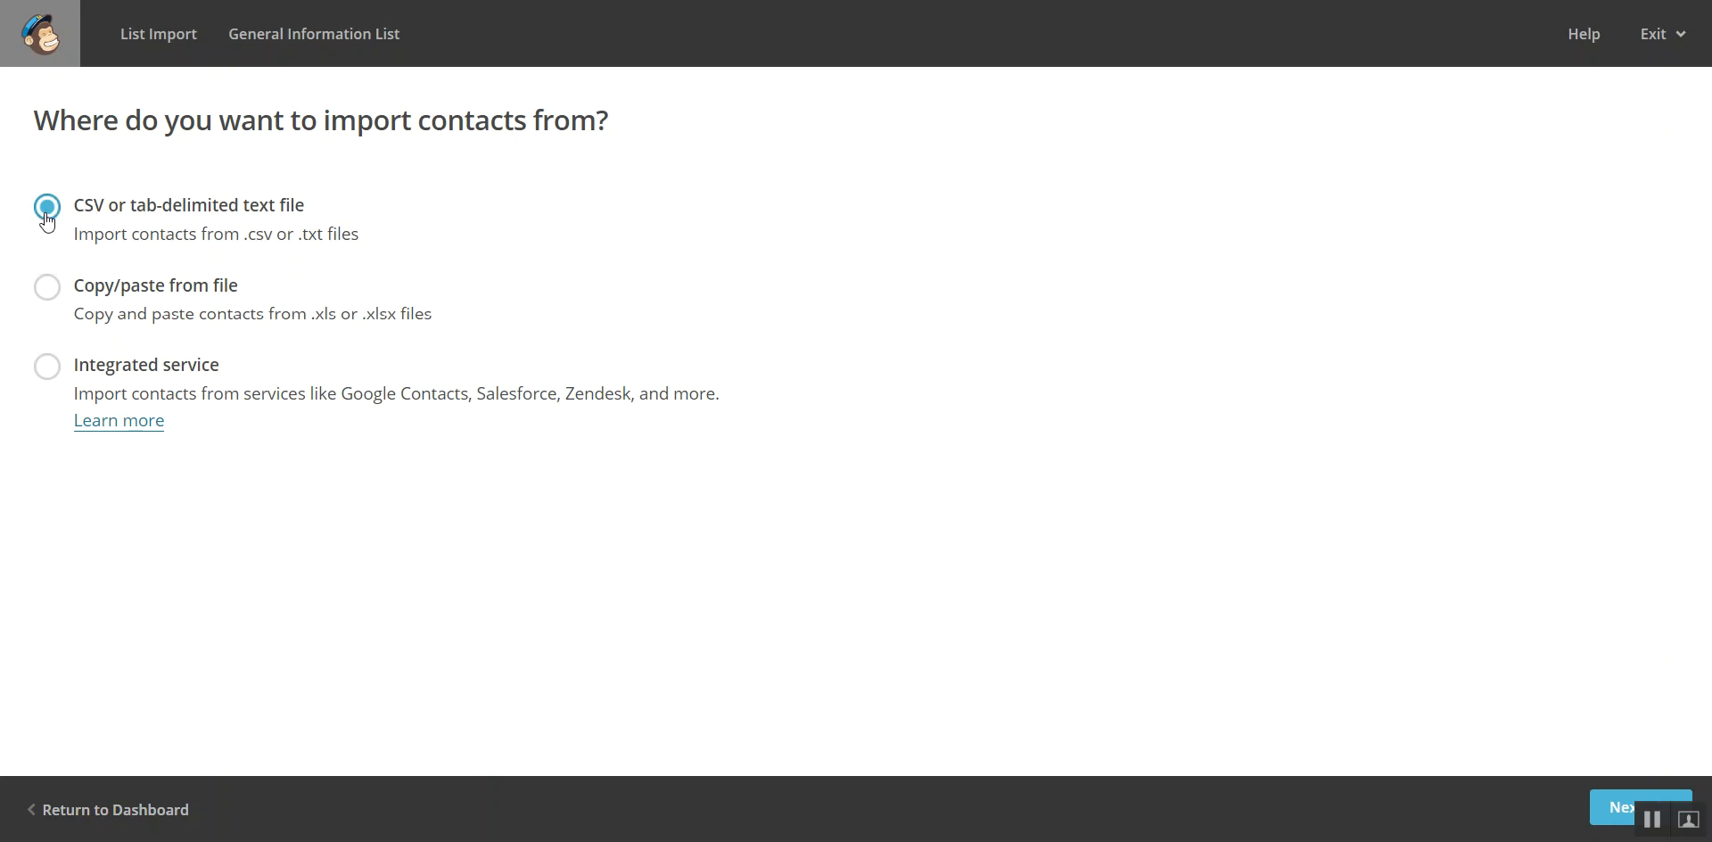
Switch back to MailChimp and upload Email List.csv from the Desktop as the CSV import file for the list
click(1619, 817)
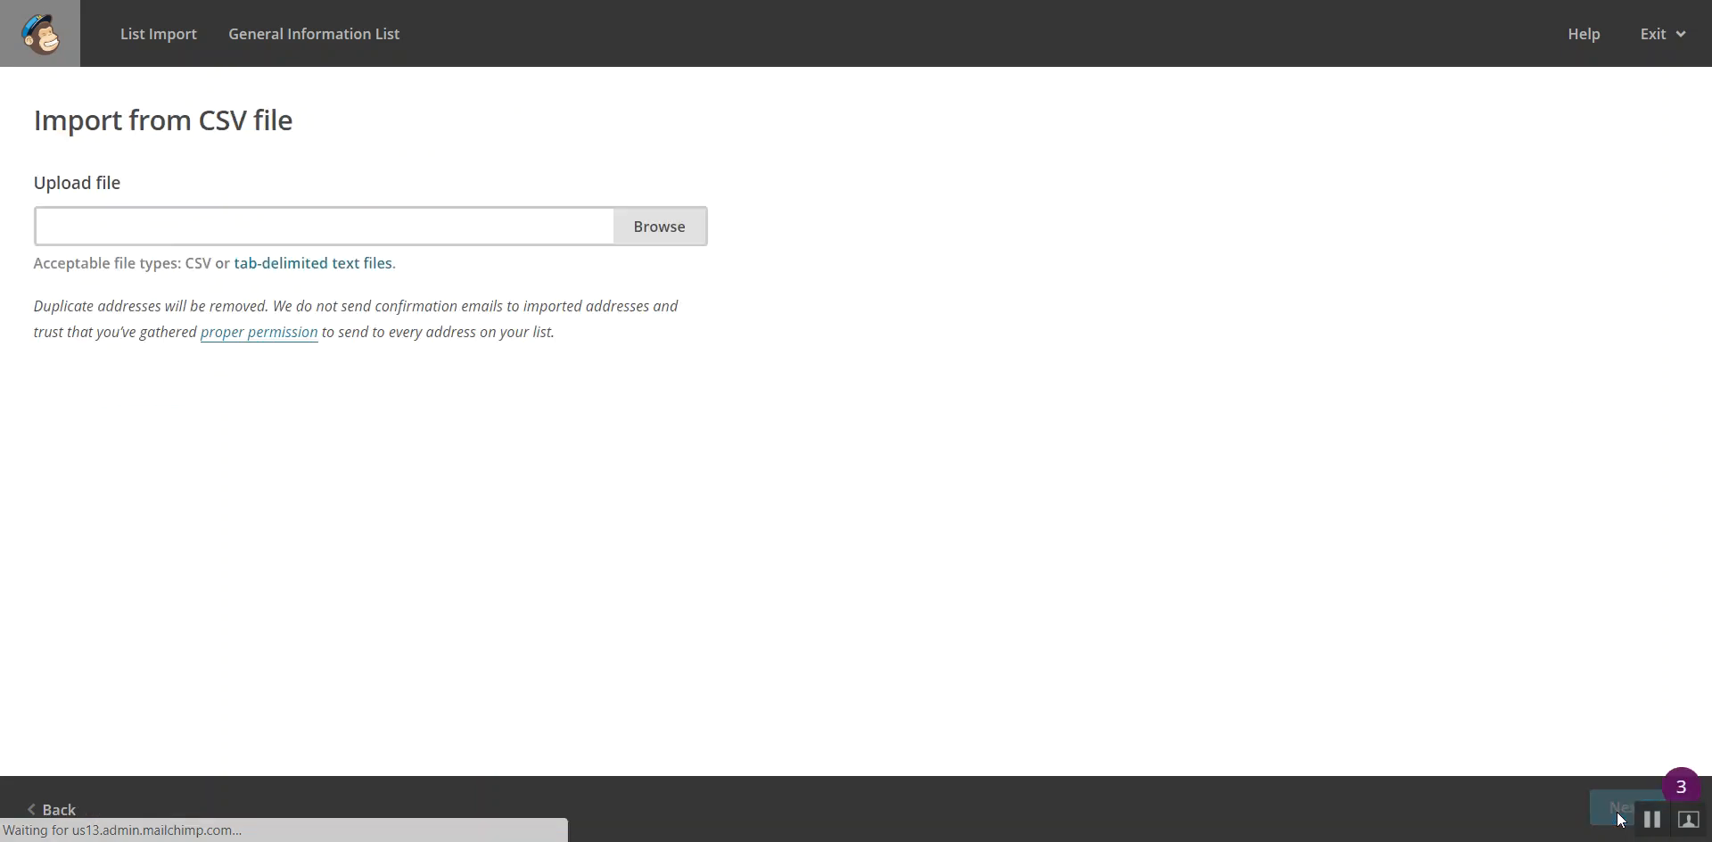
click(692, 236)
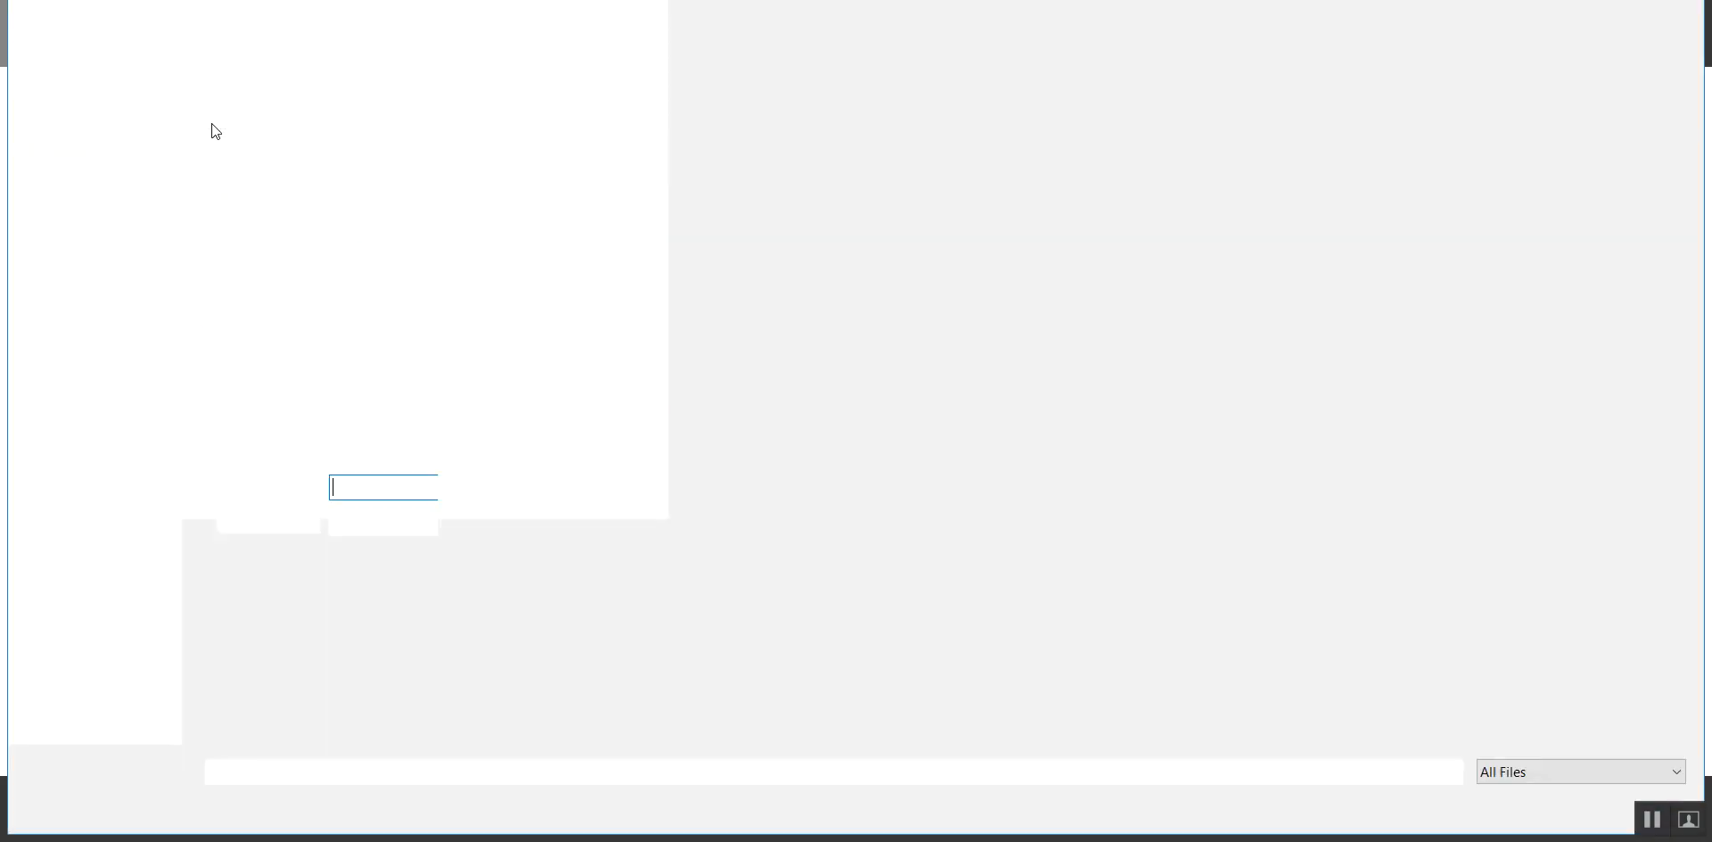
click(376, 132)
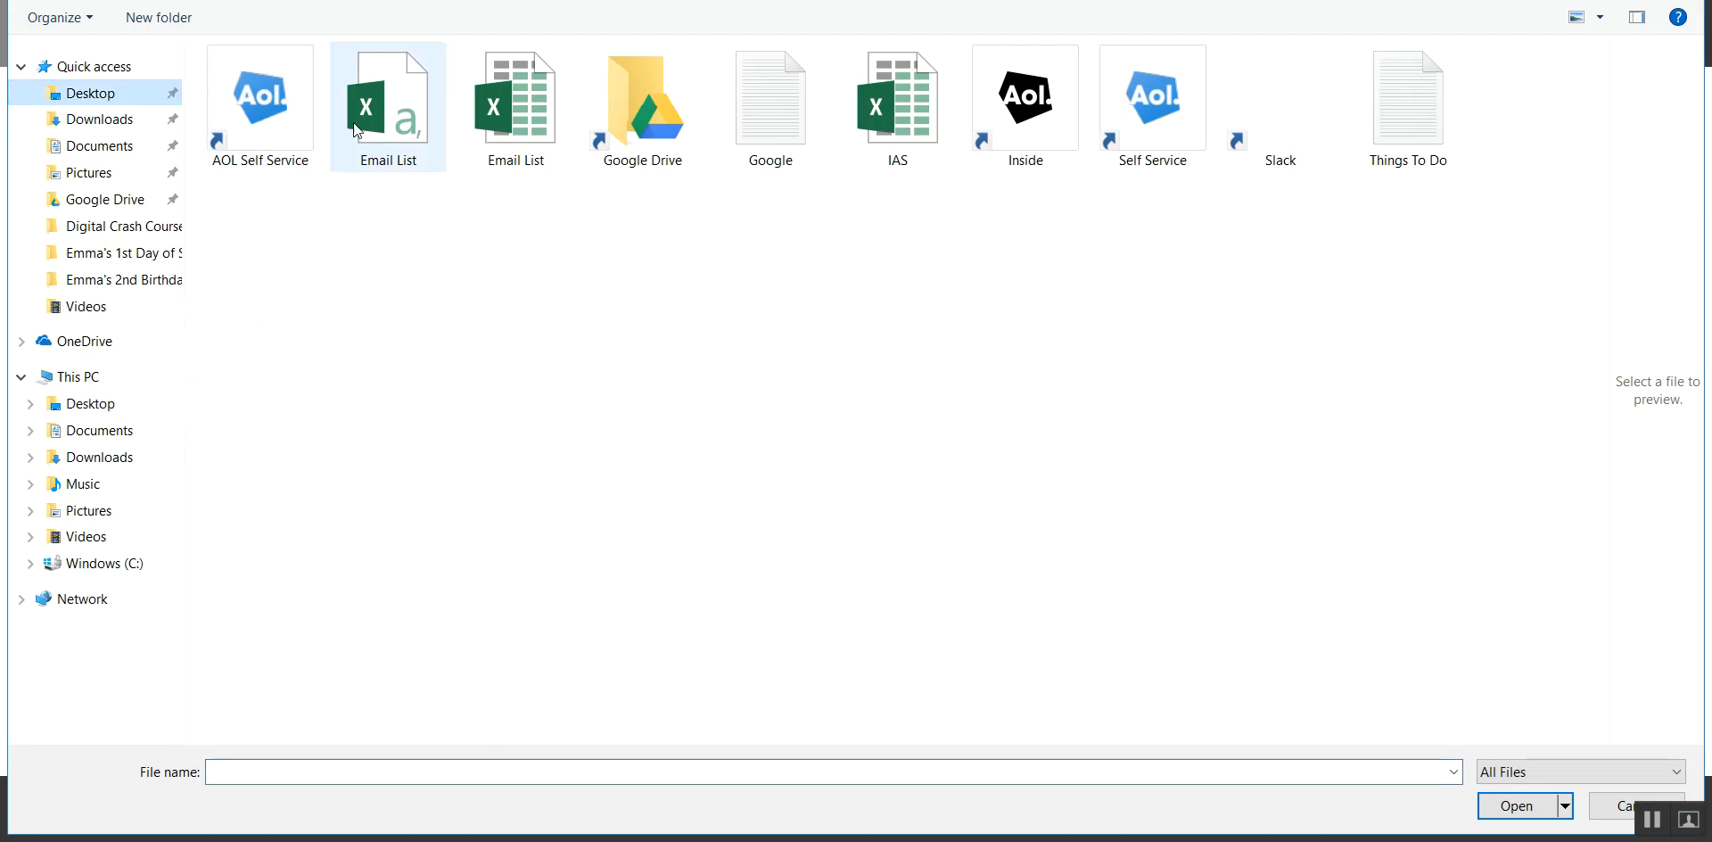
double_click(376, 132)
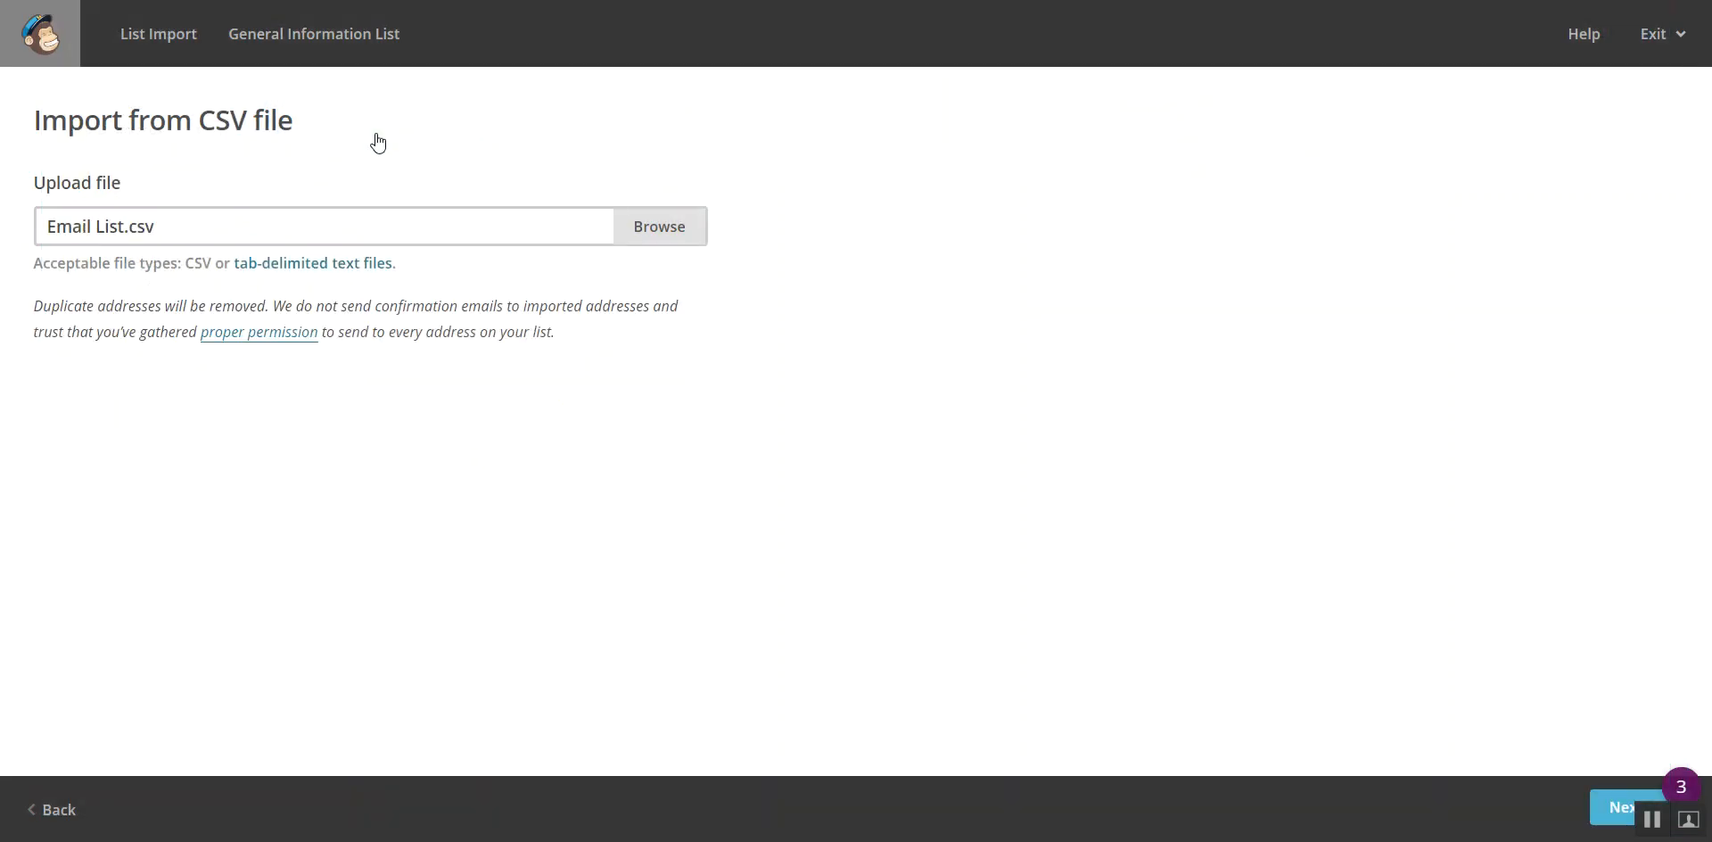
click(1603, 815)
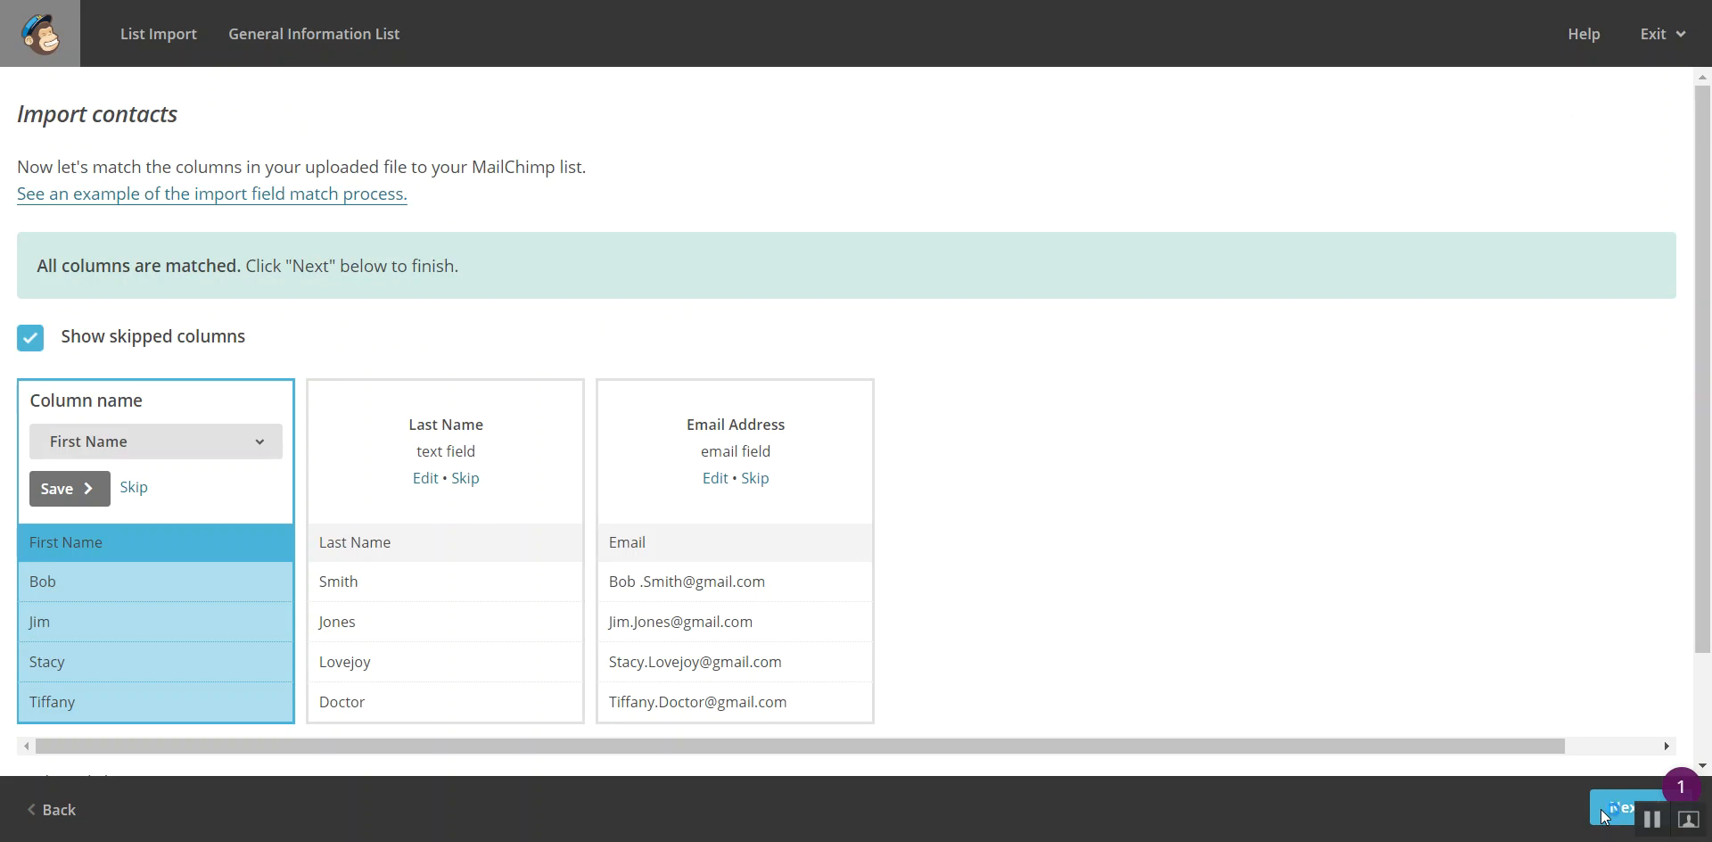
Save the import column matches as First Name, Last Name and Email Address
click(79, 446)
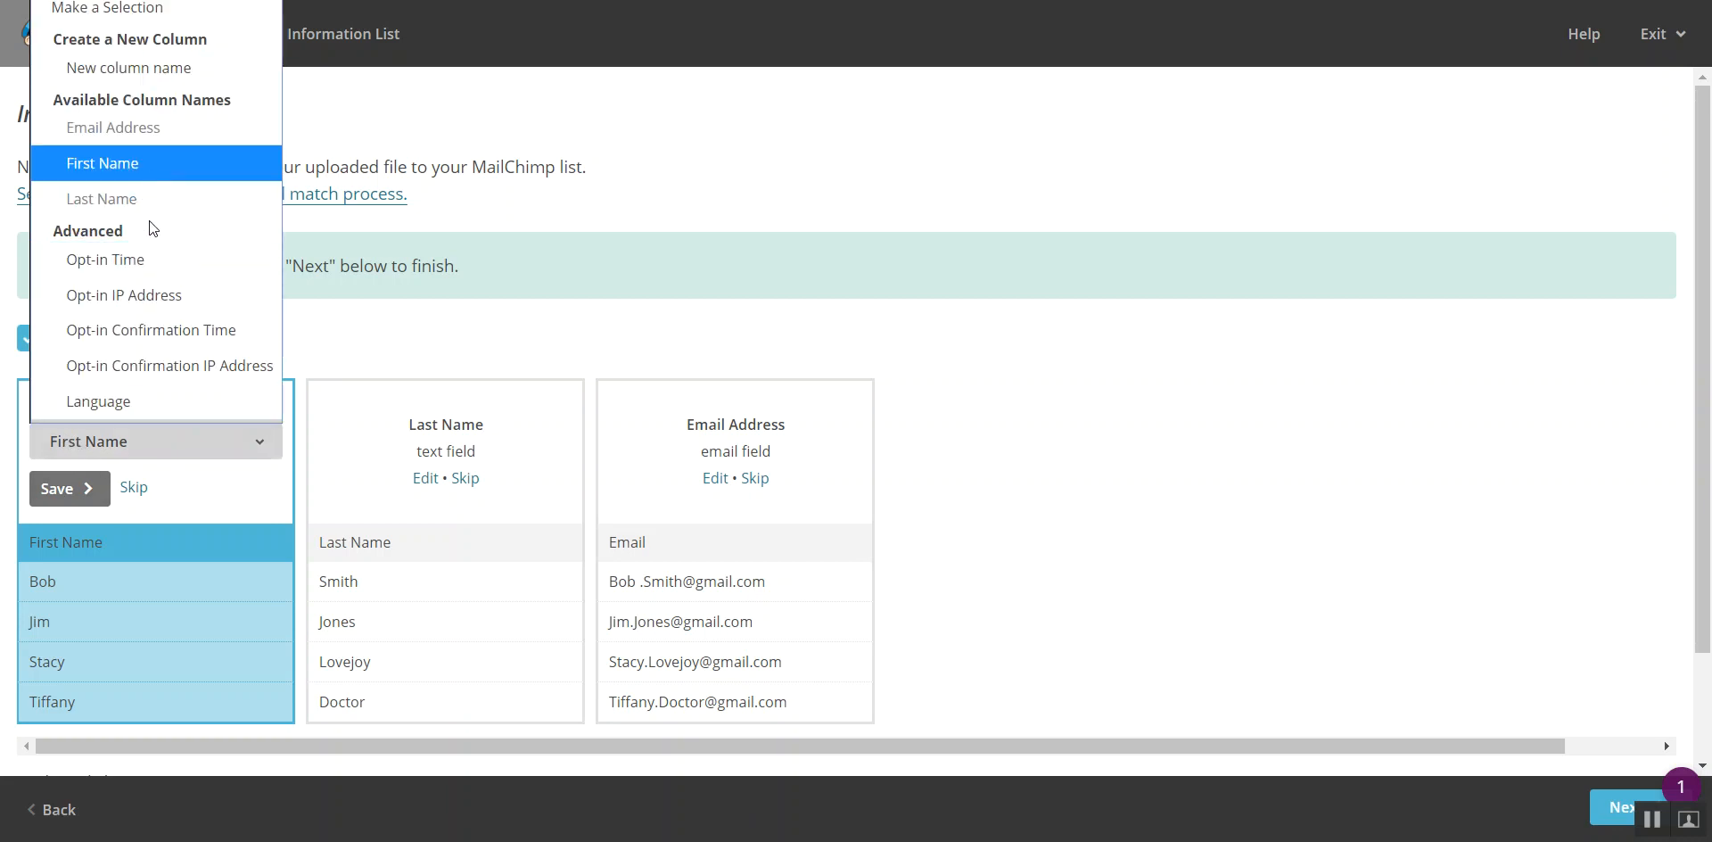
click(376, 333)
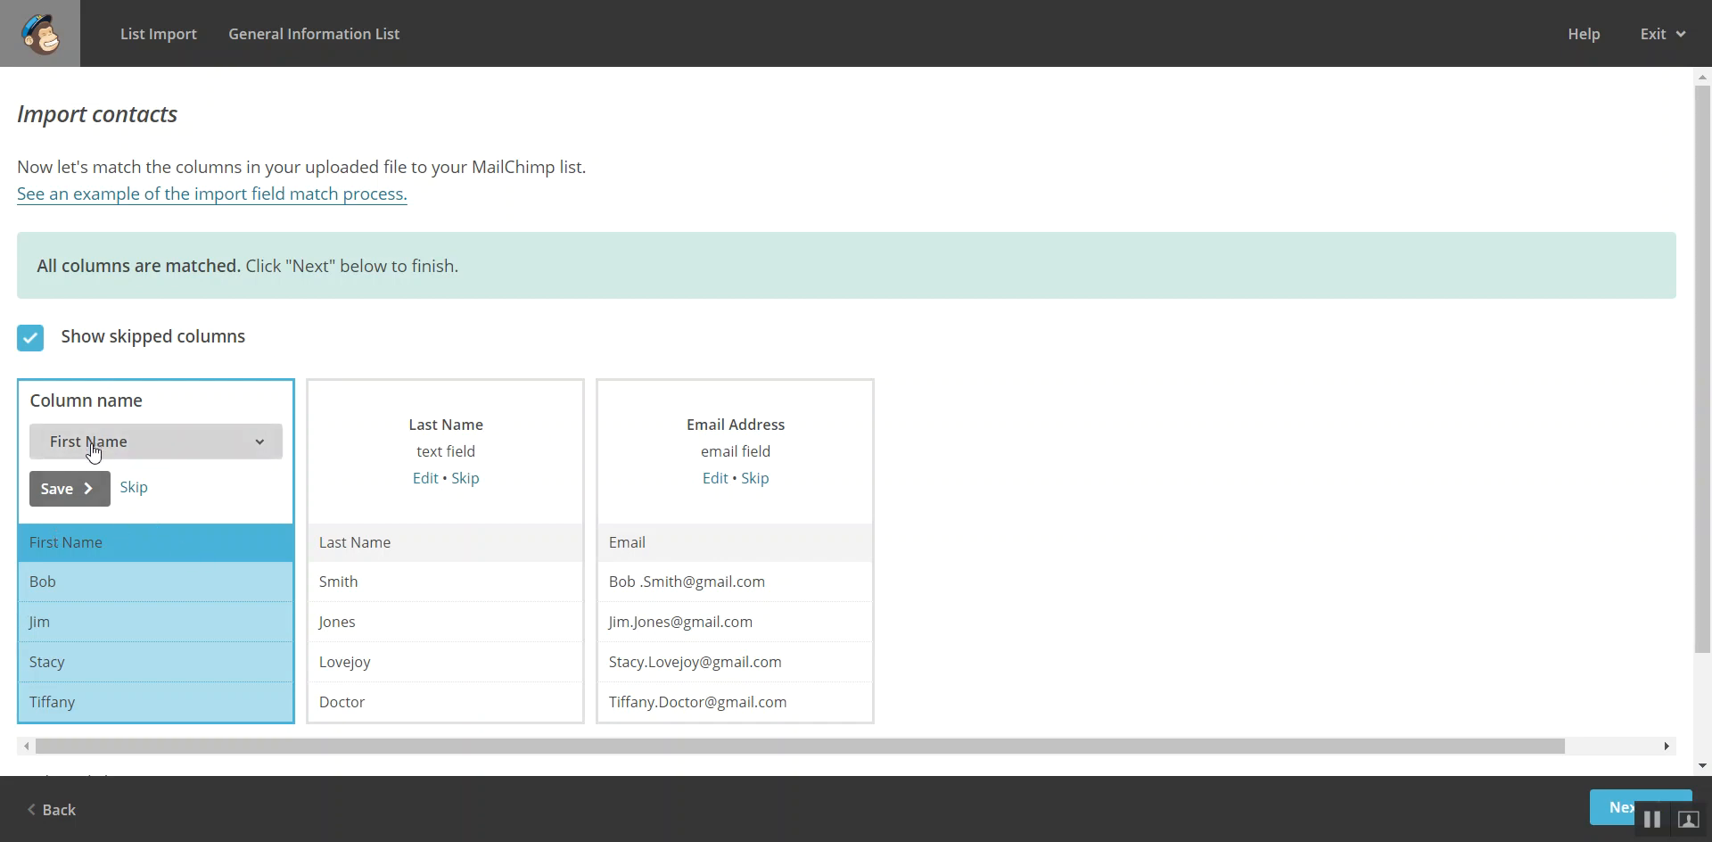
click(66, 488)
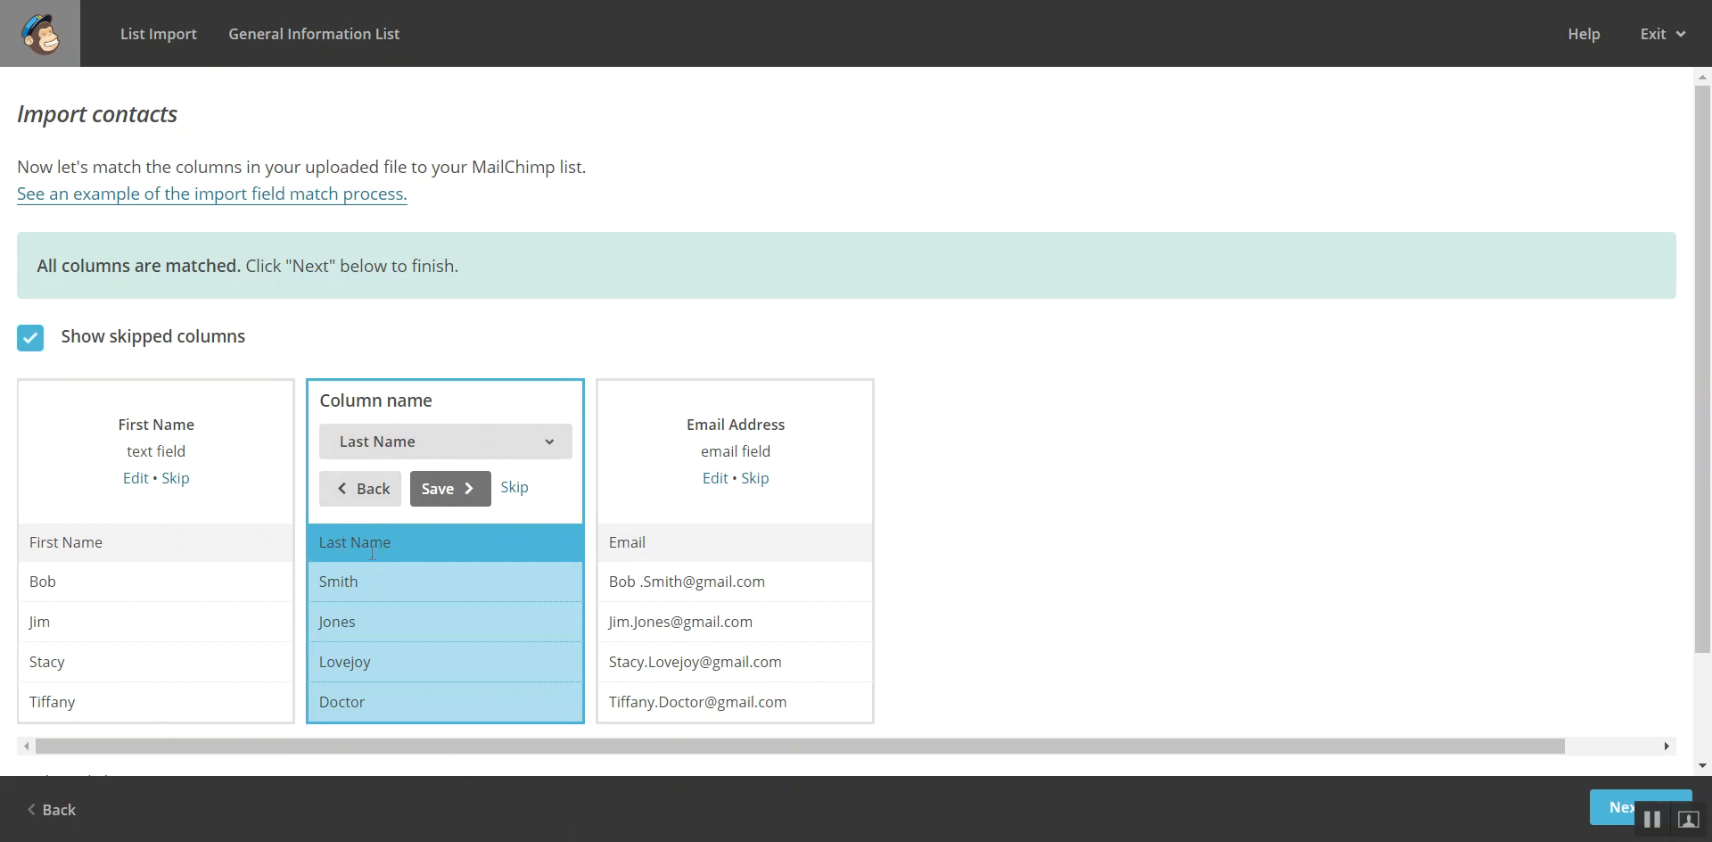
click(417, 443)
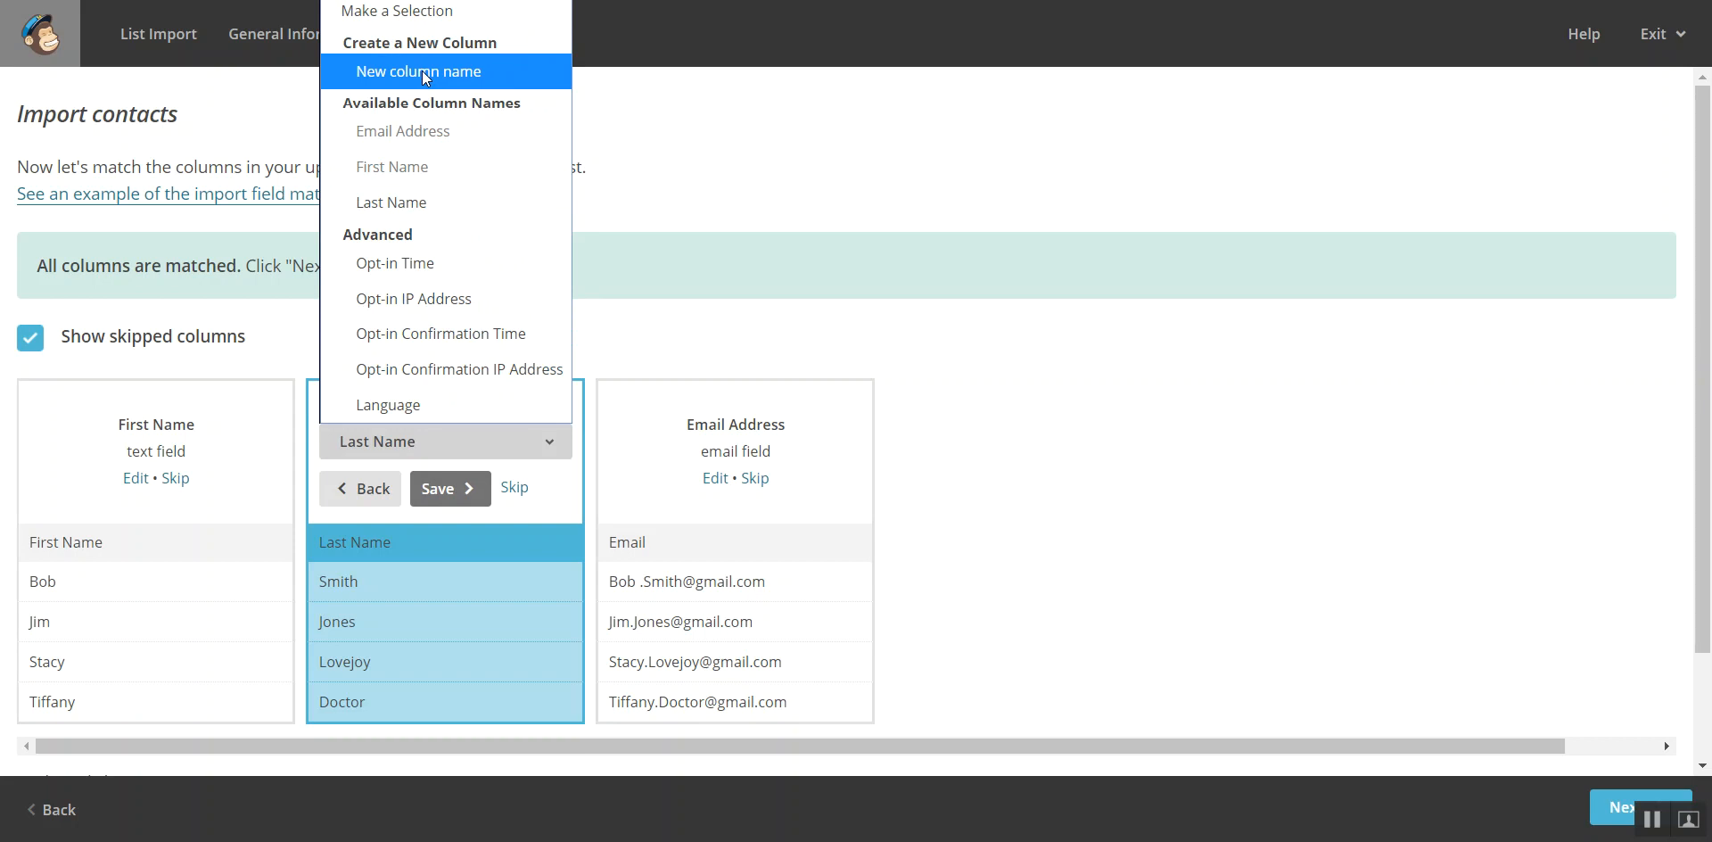
click(450, 489)
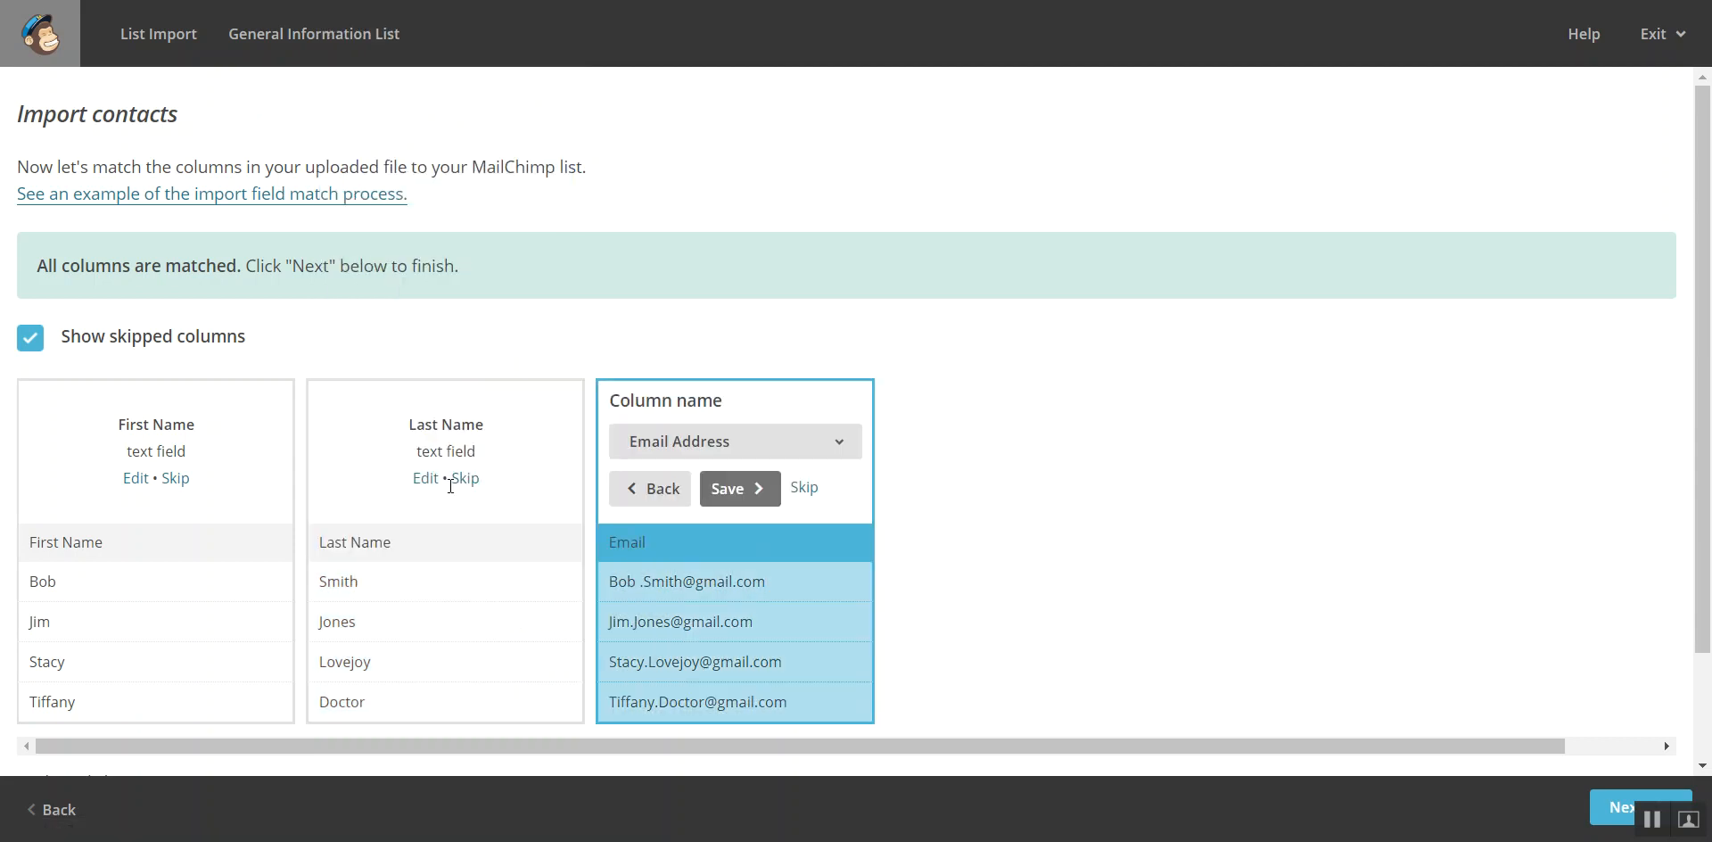
click(726, 490)
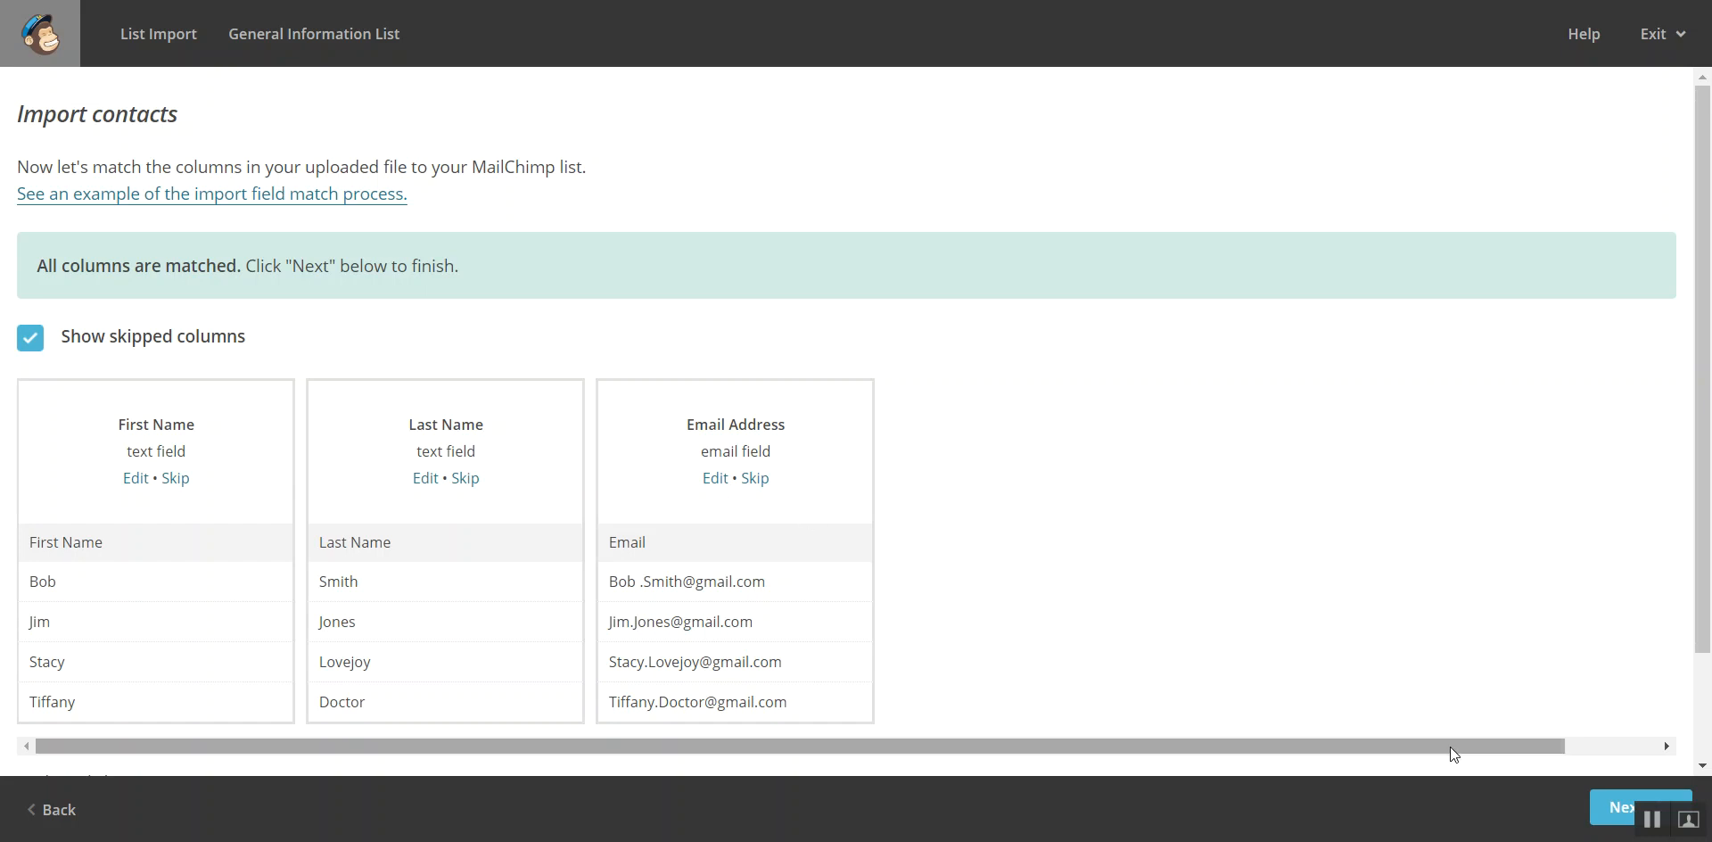
Proceed to the import review and import the contacts categorized as Subscribed
click(1618, 807)
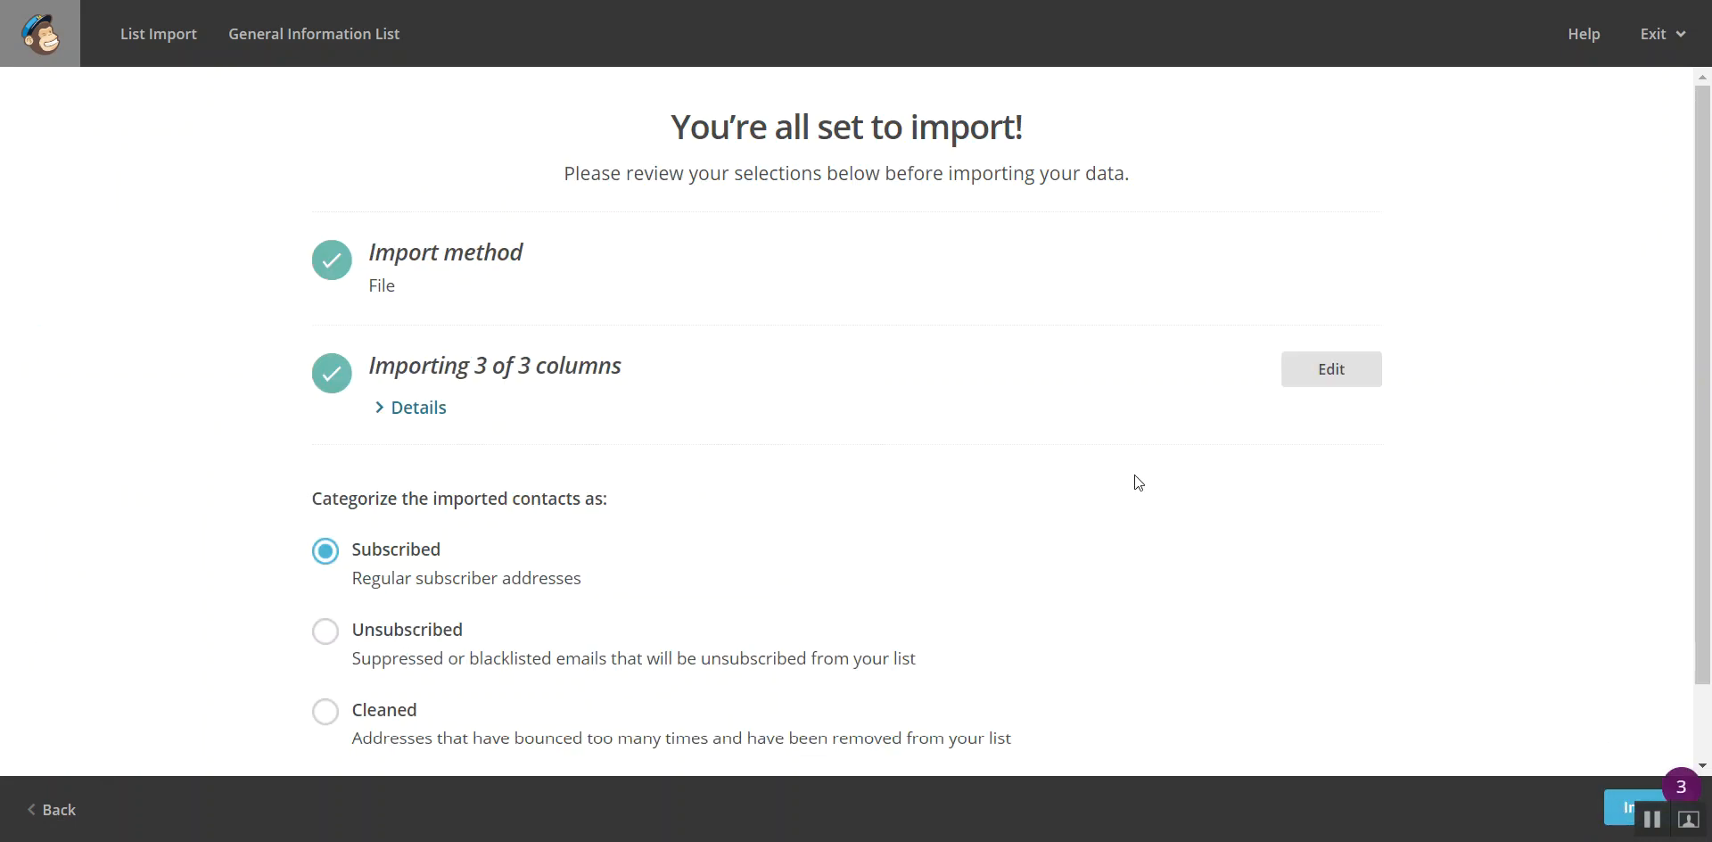
scroll(1061, 437, down, 1)
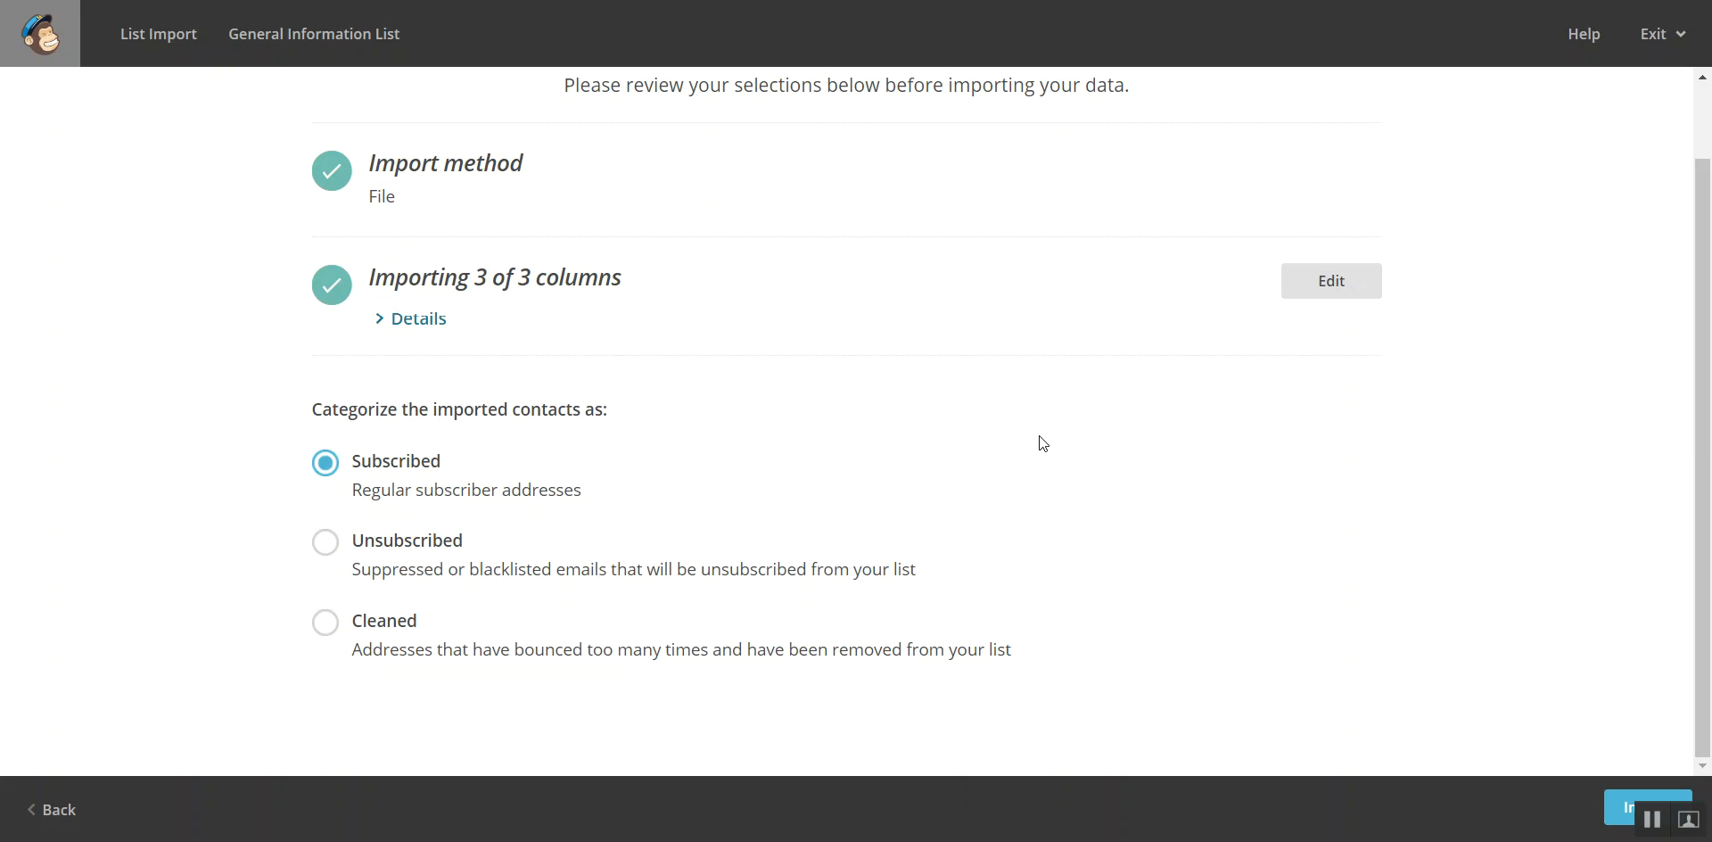
click(1623, 807)
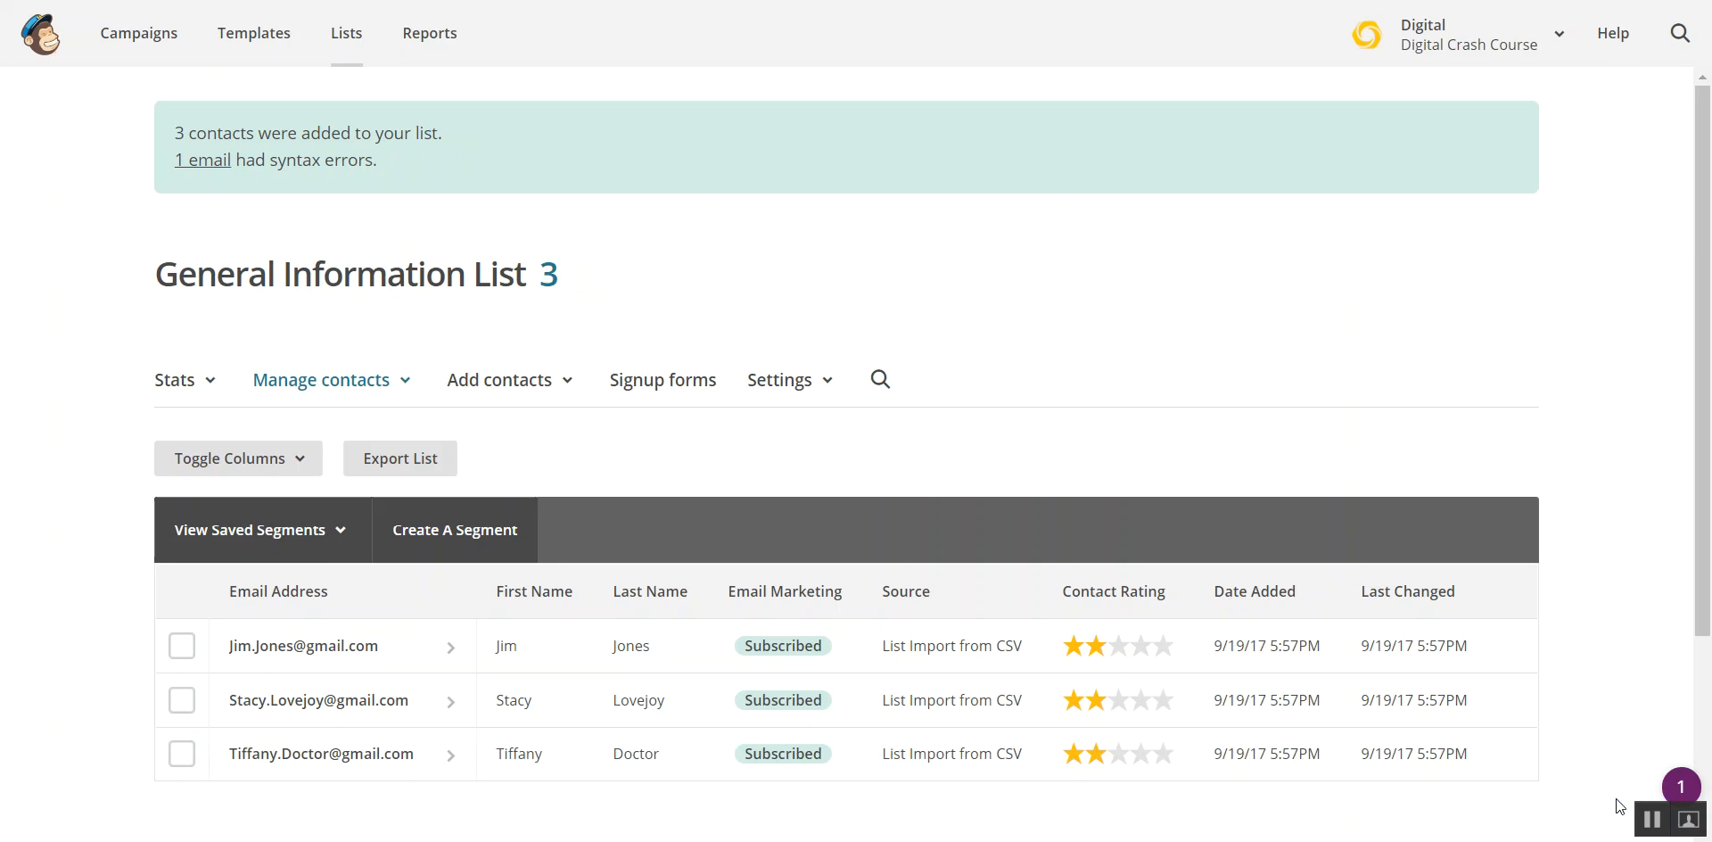
Open the import's syntax error details, examine the spacing in the rejected email address, and close the details
click(205, 161)
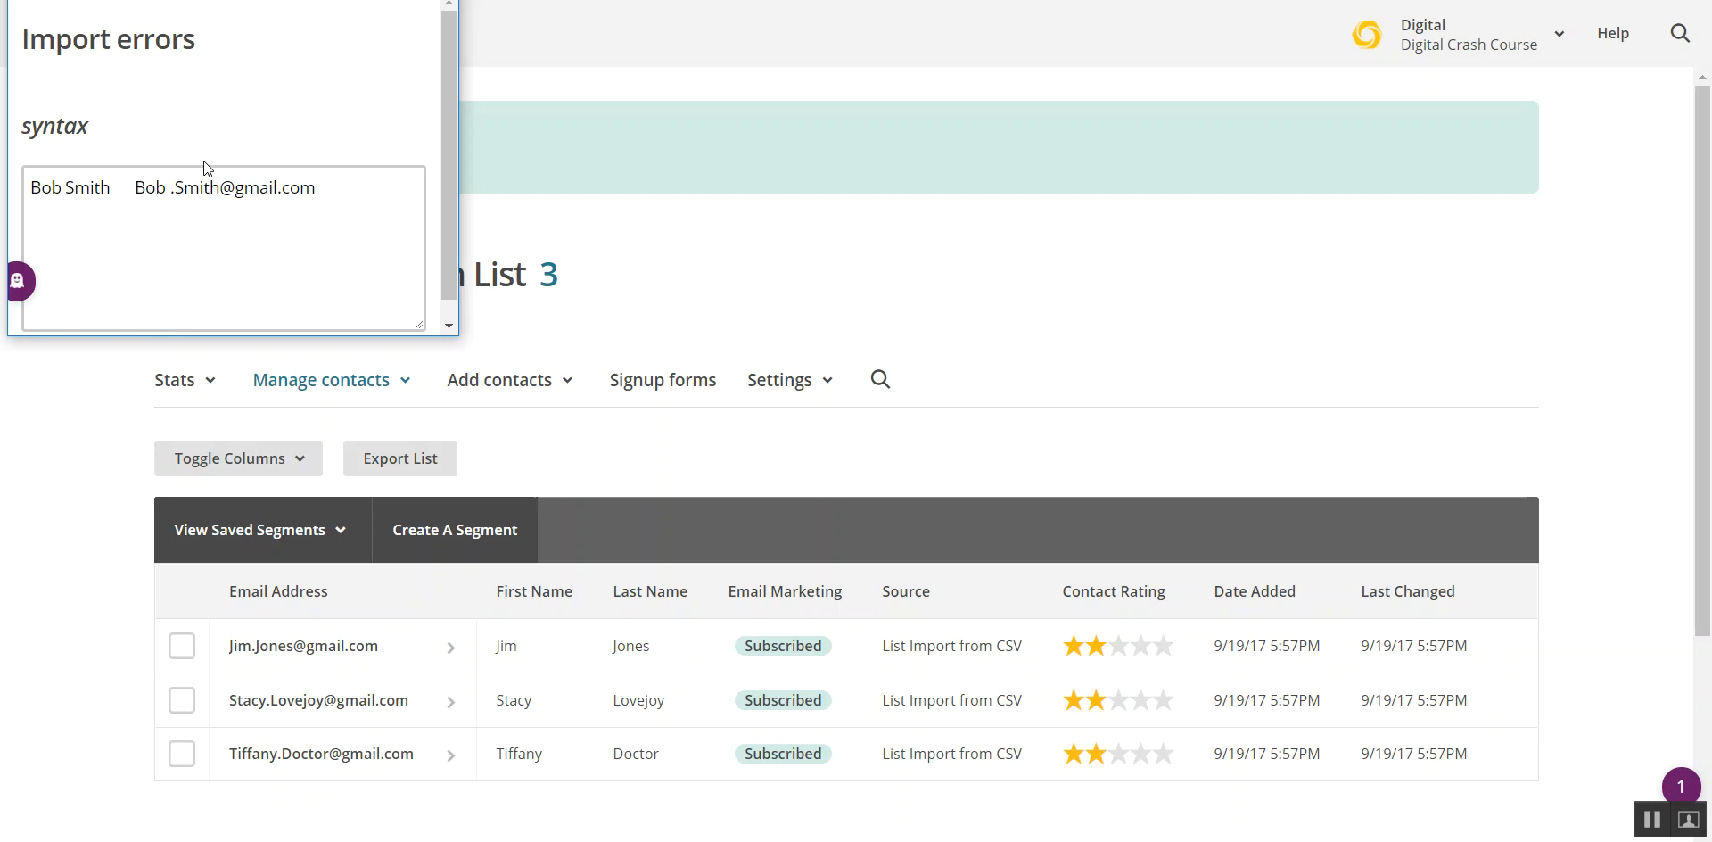
drag(167, 188, 175, 188)
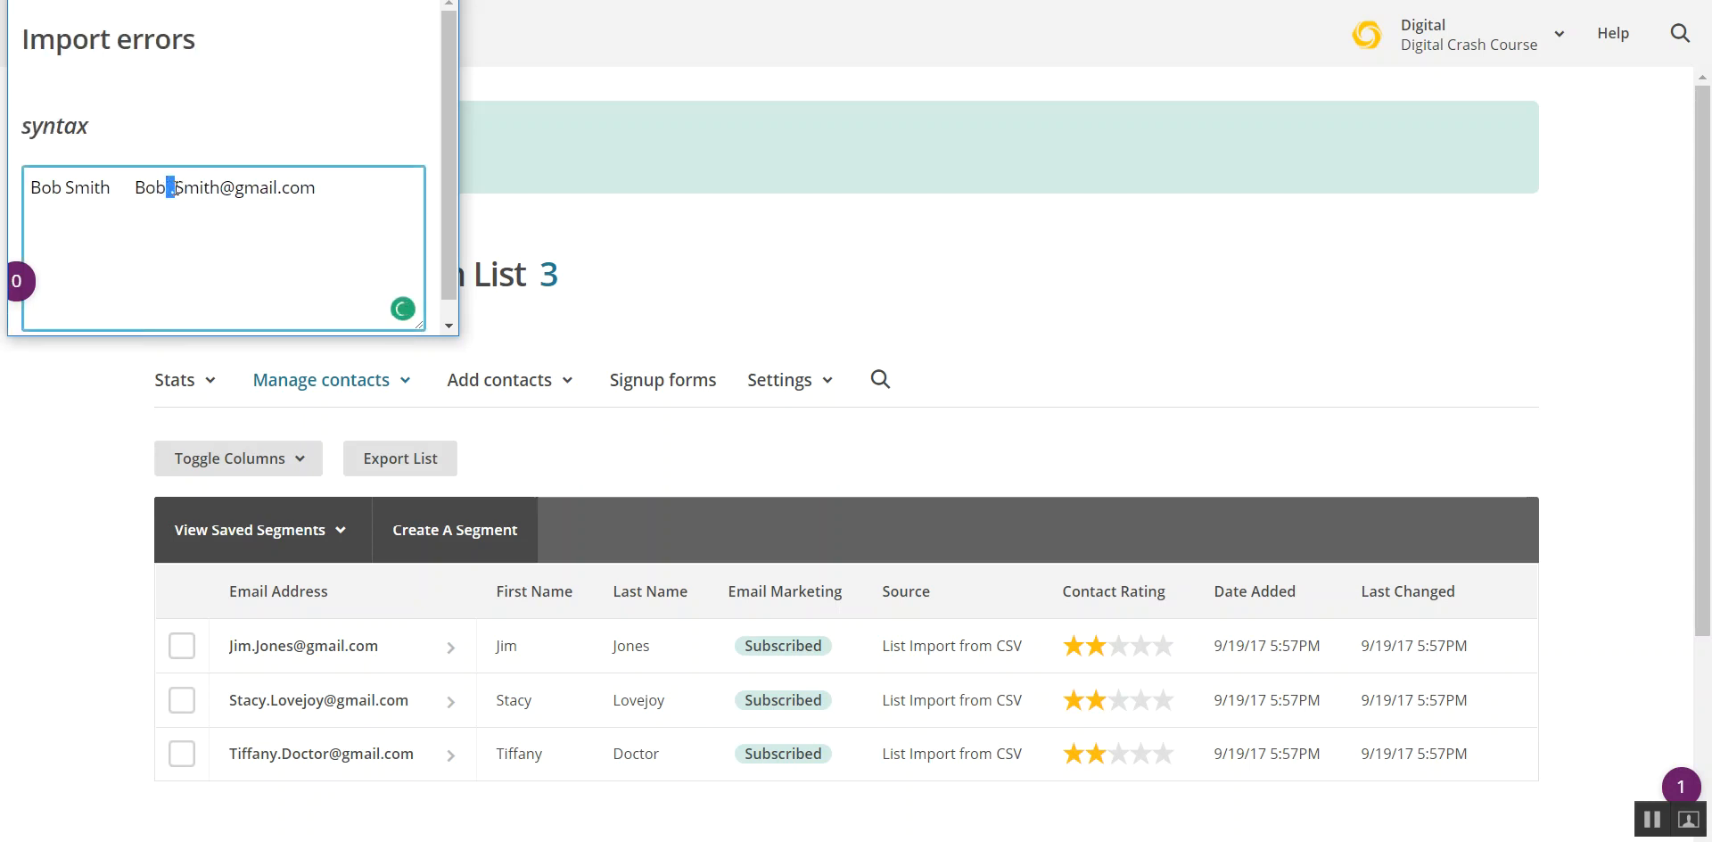
click(213, 245)
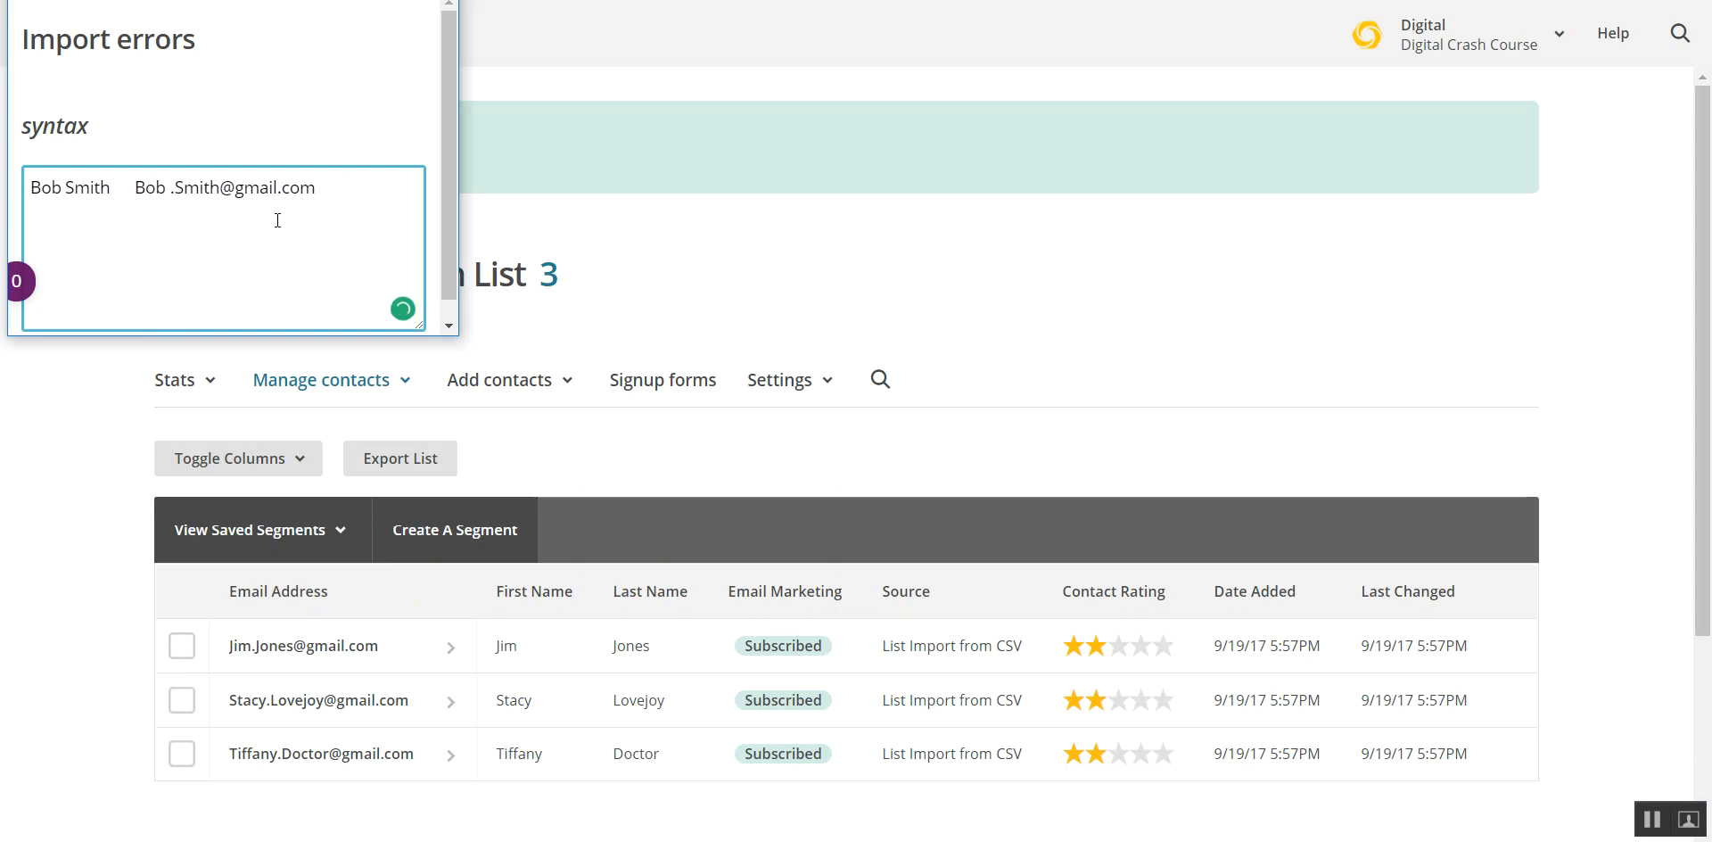
drag(172, 187, 168, 188)
click(439, 0)
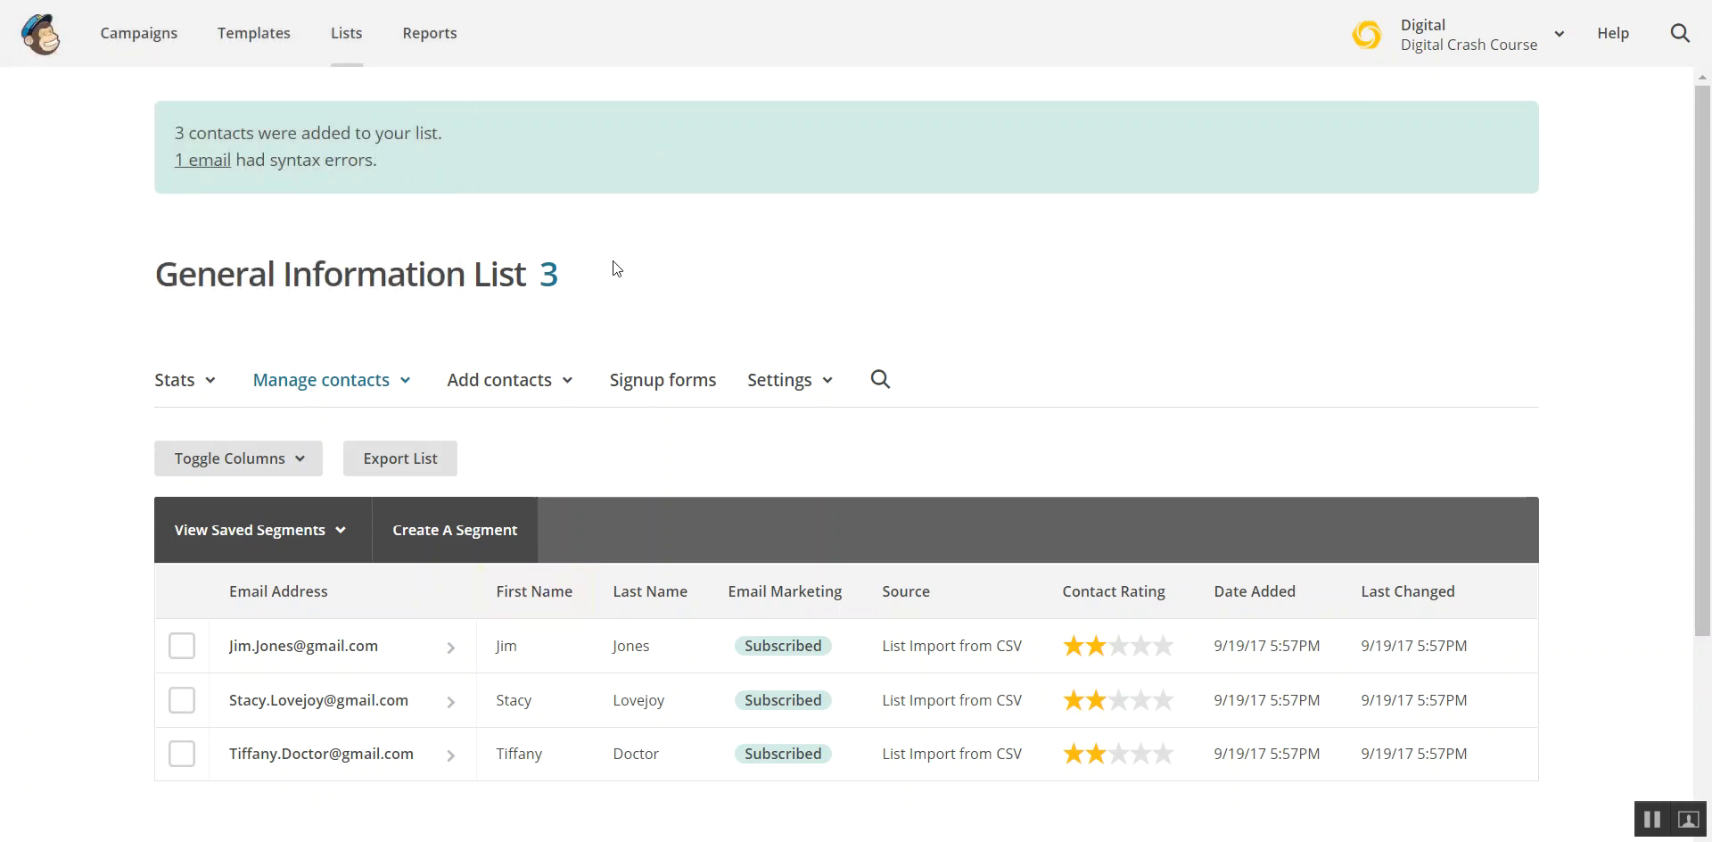
Examine the contact count and the table of imported contacts in the General Information List
drag(581, 282, 539, 282)
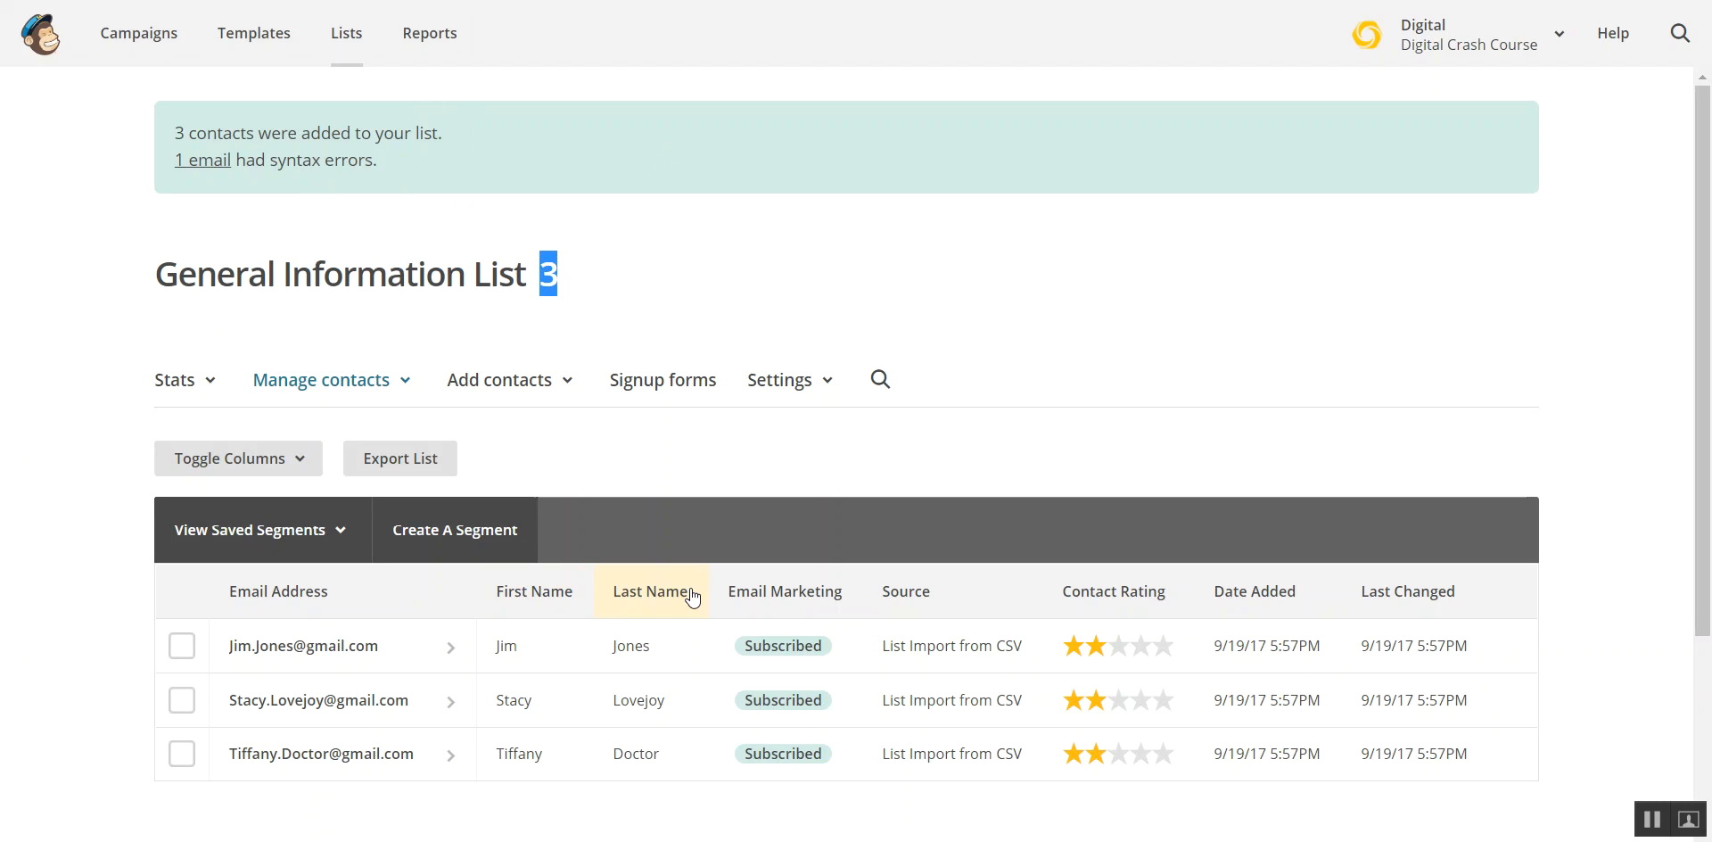
scroll(694, 598, down, 3)
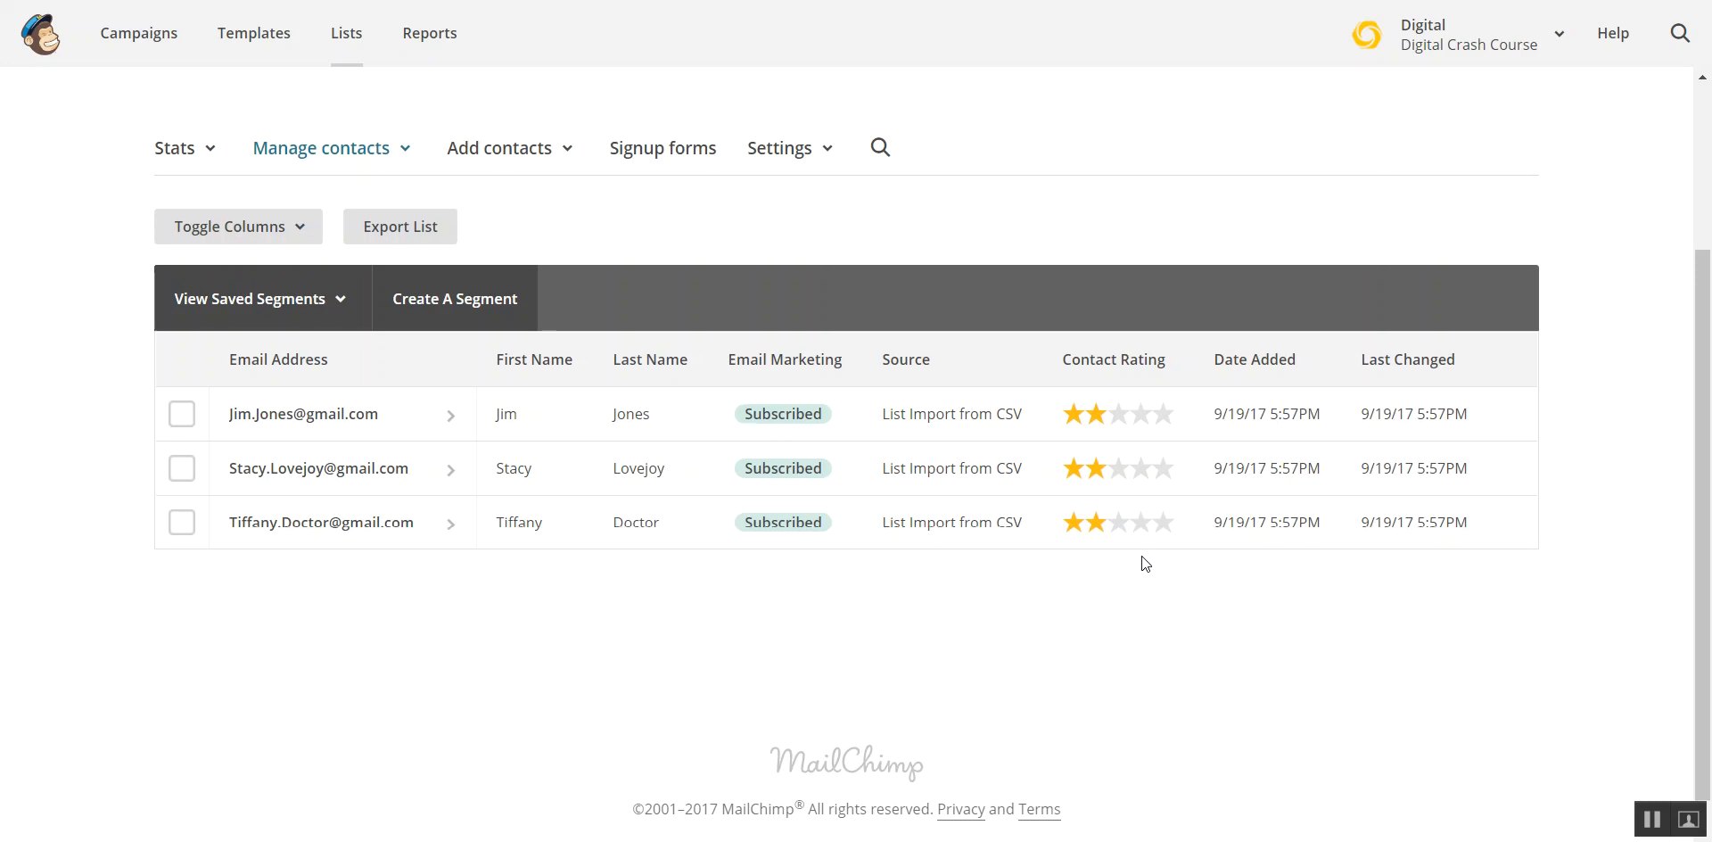
scroll(1141, 563, up, 3)
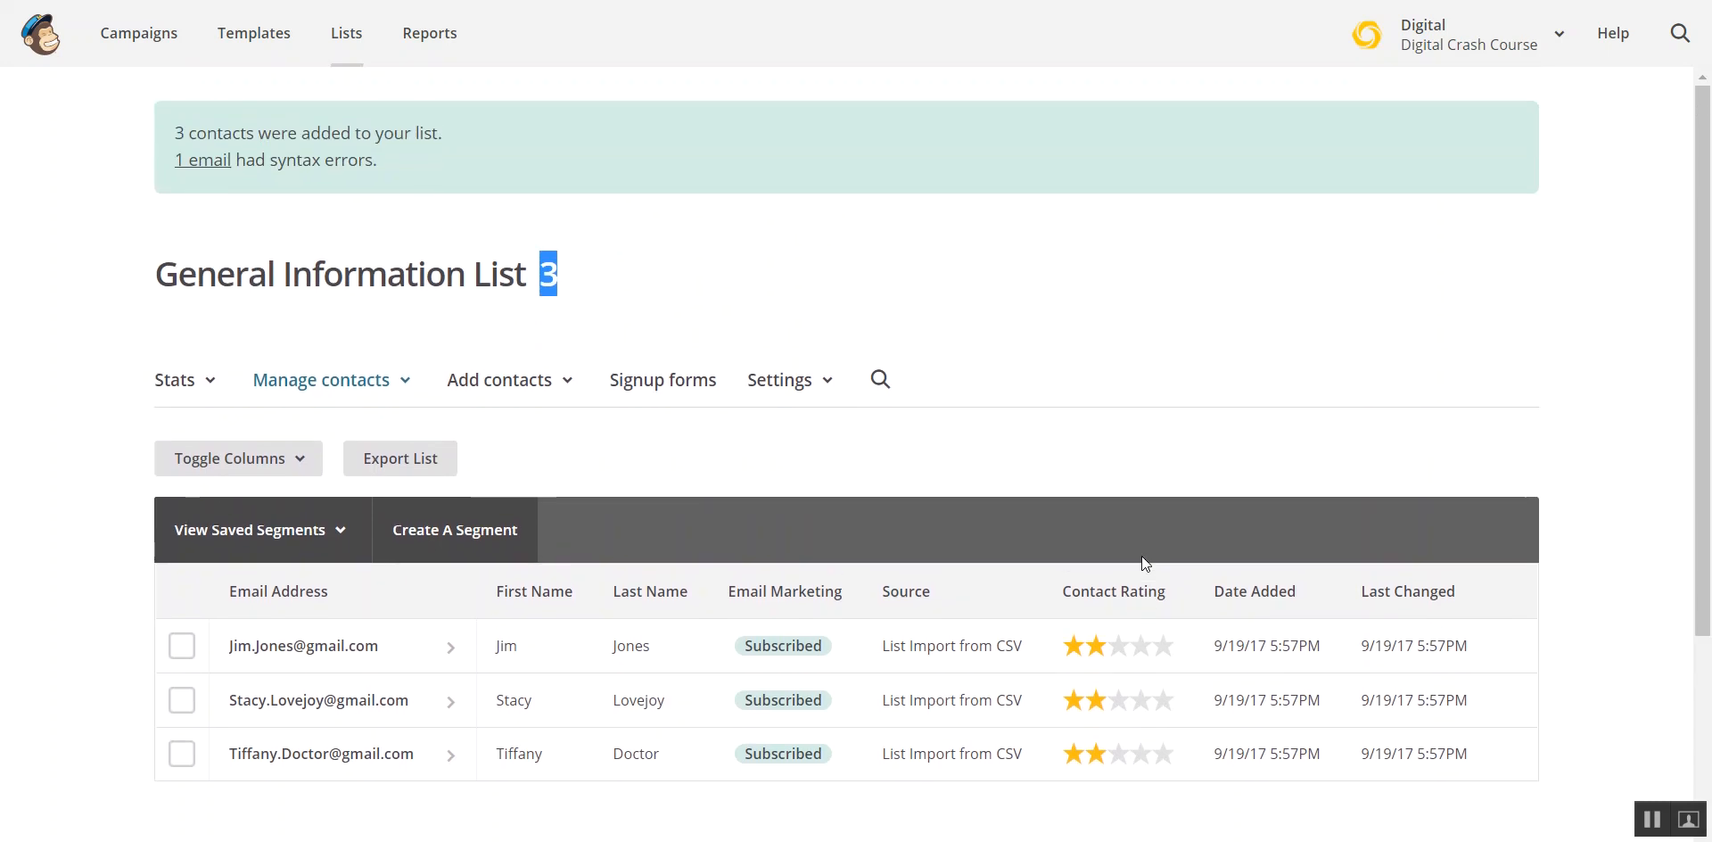